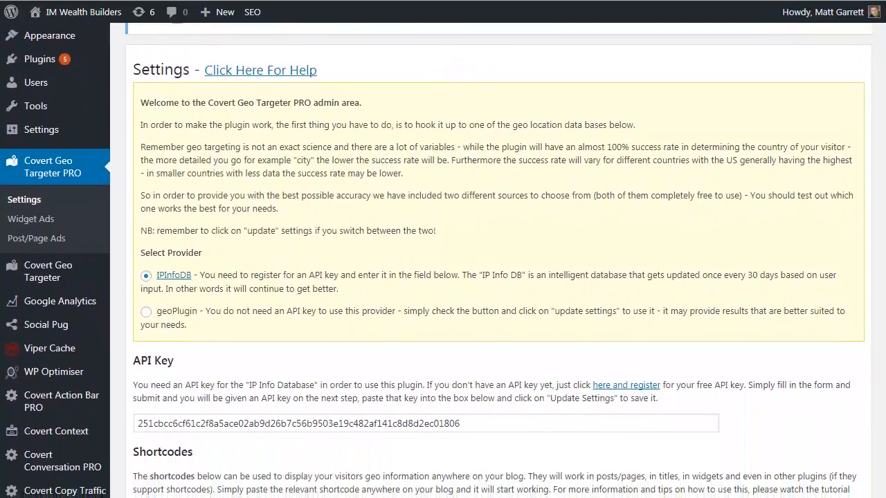
# Create a new widget ad named "English Demo" in the Widget Ads section of Covert Geo Targeter PRO
pyautogui.scroll(-3, 883, 153)
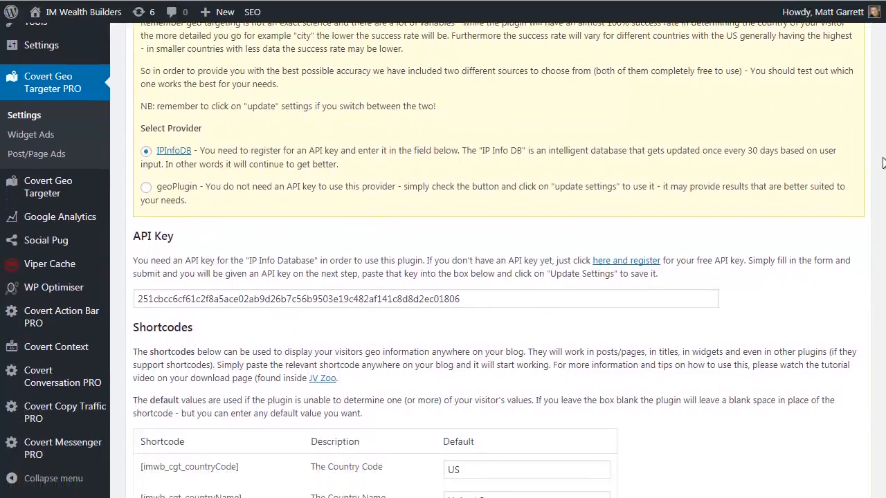
pyautogui.scroll(-2, 880, 178)
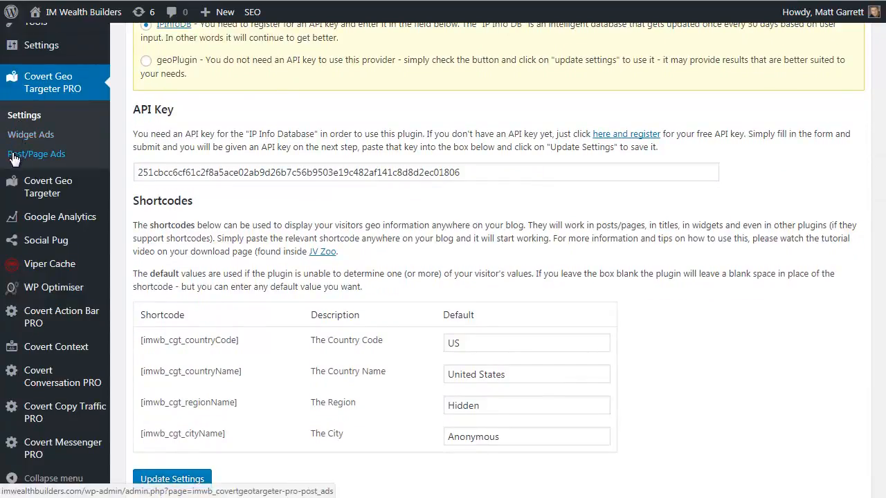
pyautogui.click(14, 158)
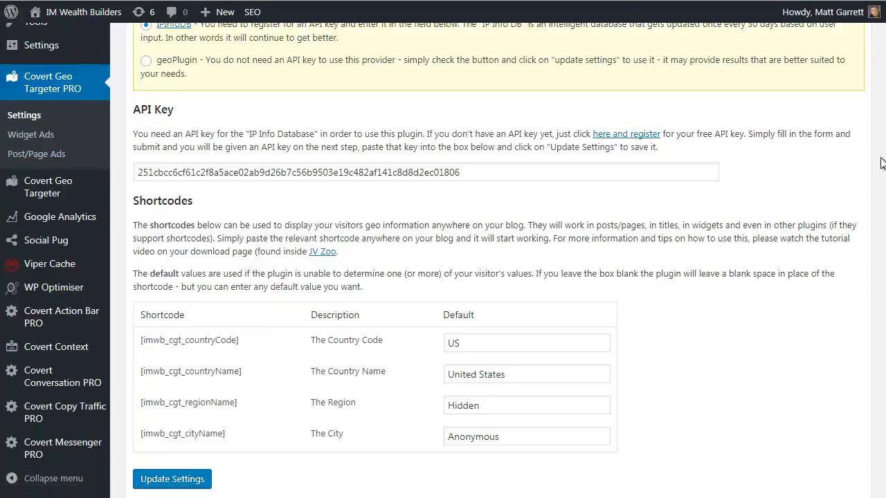
pyautogui.click(41, 141)
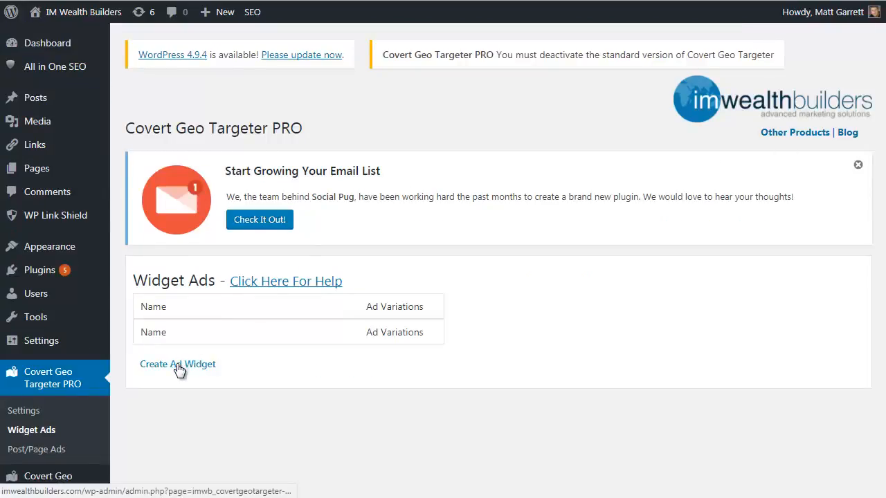
pyautogui.click(178, 367)
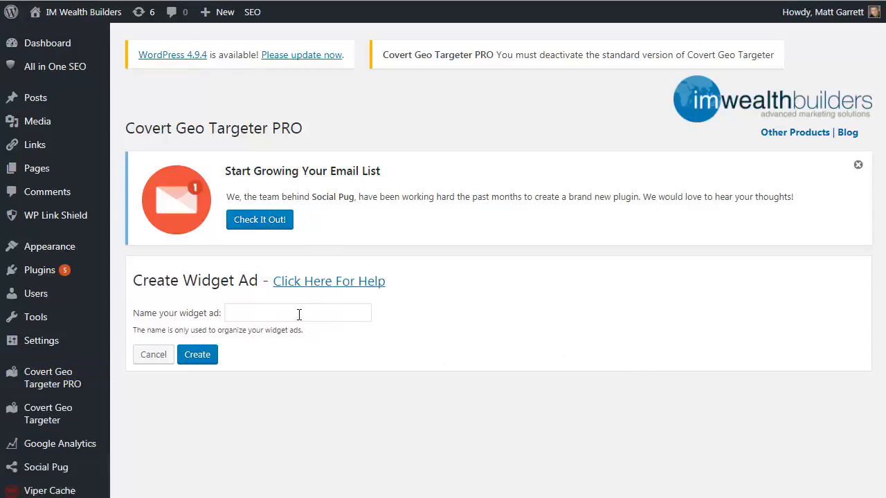
pyautogui.click(296, 311)
pyautogui.write('English Demo')
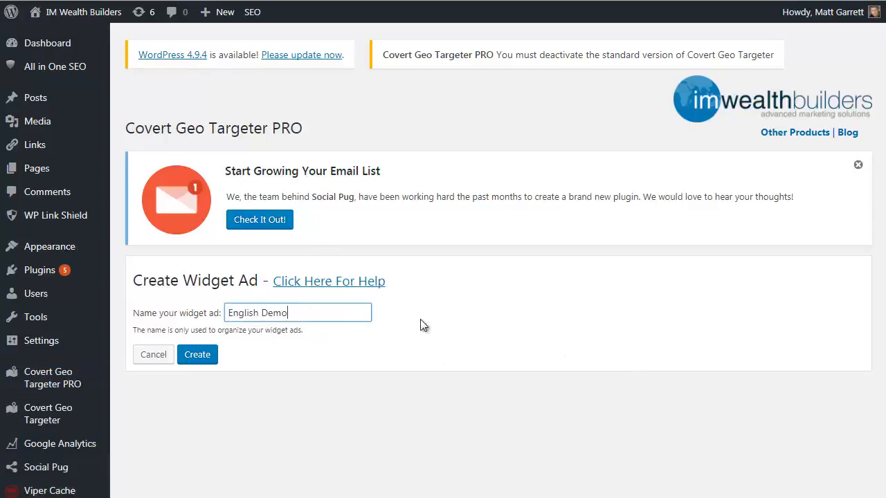
pyautogui.click(191, 354)
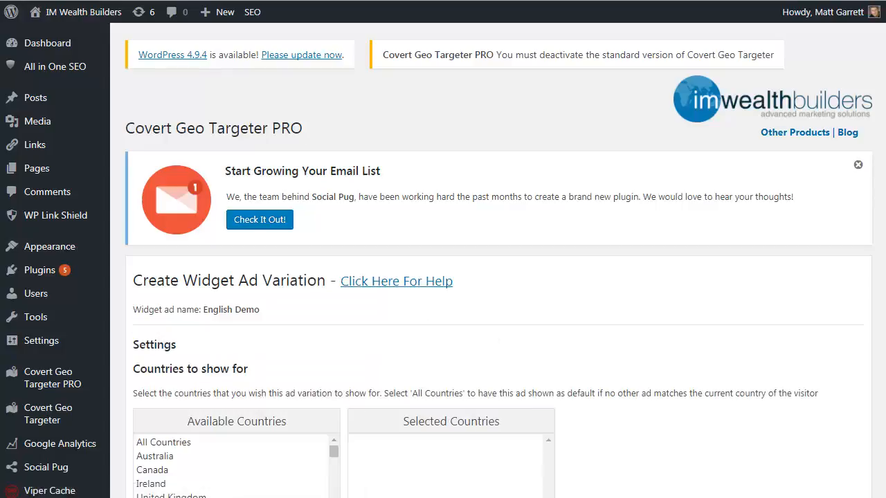
# Add Australia, Canada, Ireland, United Kingdom, United States and New Zealand to the ad variation's selected countries
pyautogui.scroll(-2, 305, 297)
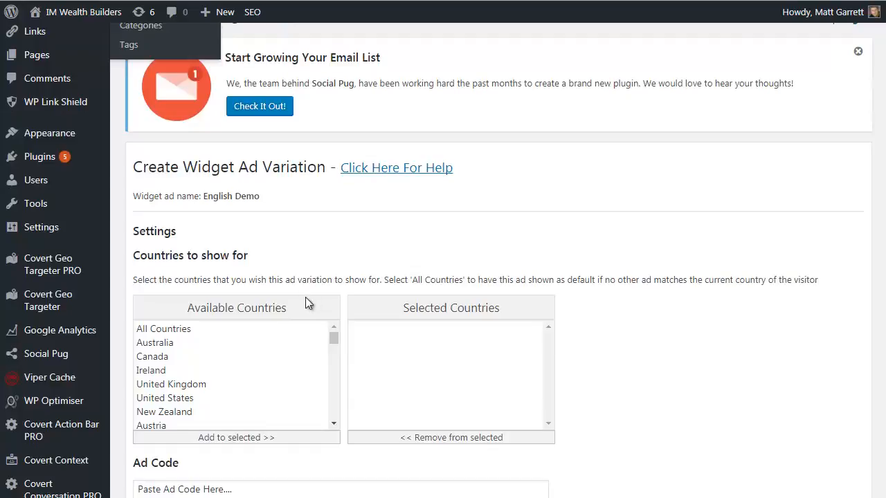
pyautogui.click(167, 345)
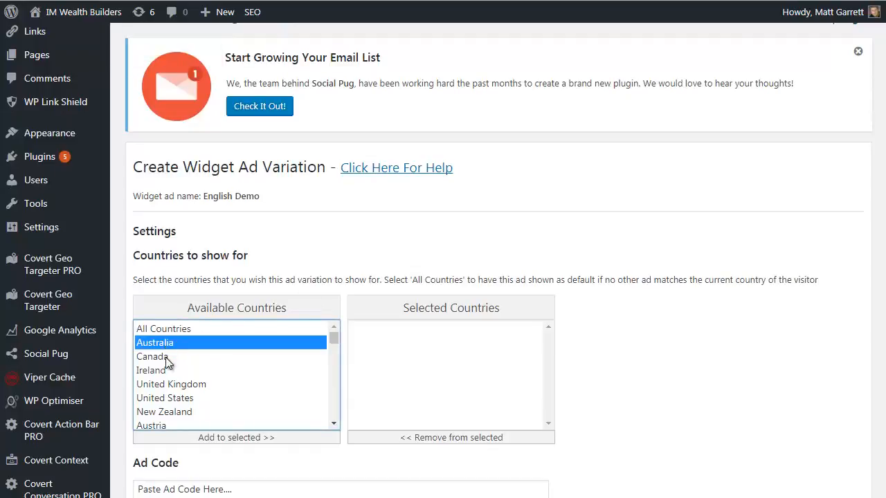
pyautogui.keyDown('ctrl'); pyautogui.click(165, 359); pyautogui.keyUp('ctrl')
pyautogui.keyDown('ctrl'); pyautogui.click(165, 370); pyautogui.keyUp('ctrl')
pyautogui.keyDown('ctrl'); pyautogui.click(181, 384); pyautogui.keyUp('ctrl')
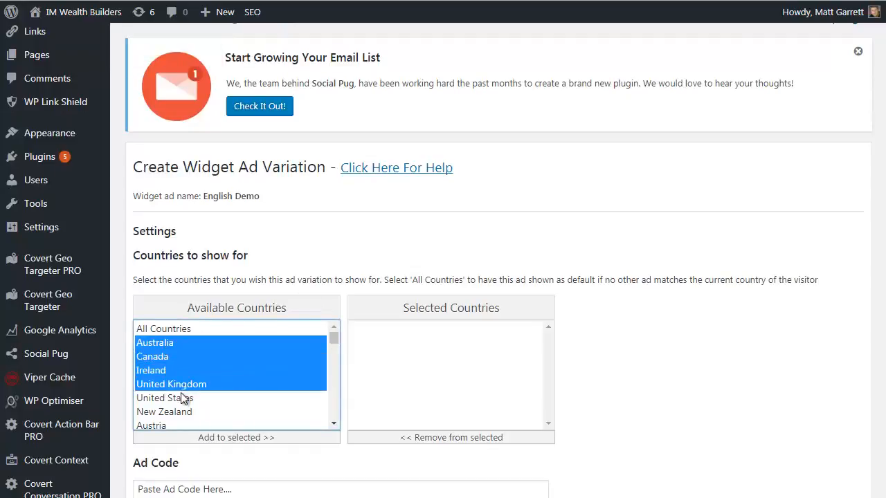
pyautogui.keyDown('ctrl'); pyautogui.click(180, 398); pyautogui.keyUp('ctrl')
pyautogui.keyDown('ctrl'); pyautogui.click(178, 411); pyautogui.keyUp('ctrl')
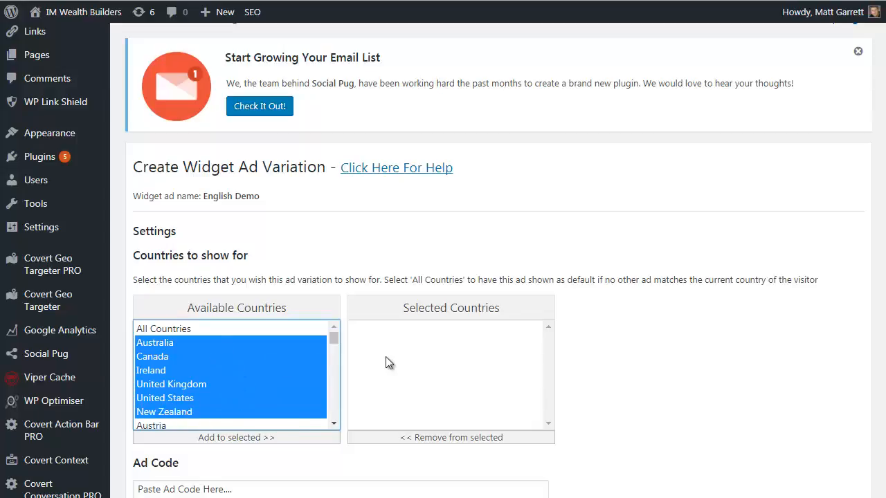
pyautogui.click(266, 440)
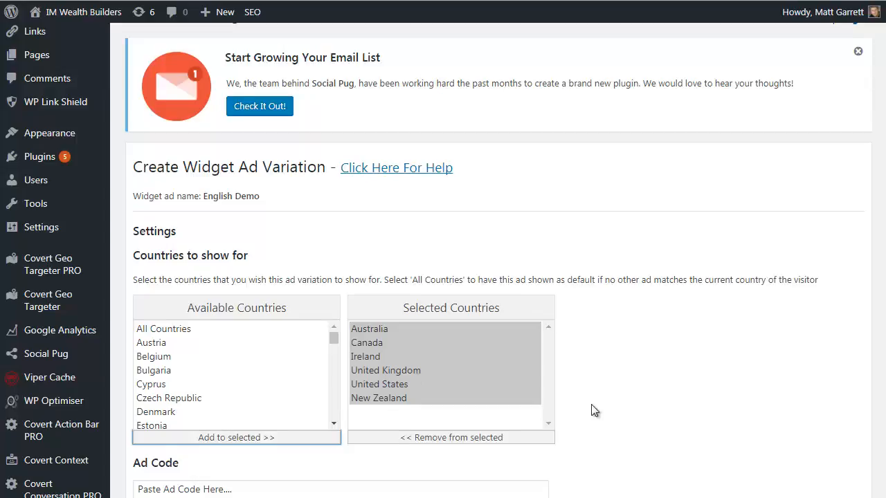
pyautogui.scroll(-2, 536, 409)
pyautogui.click(258, 376)
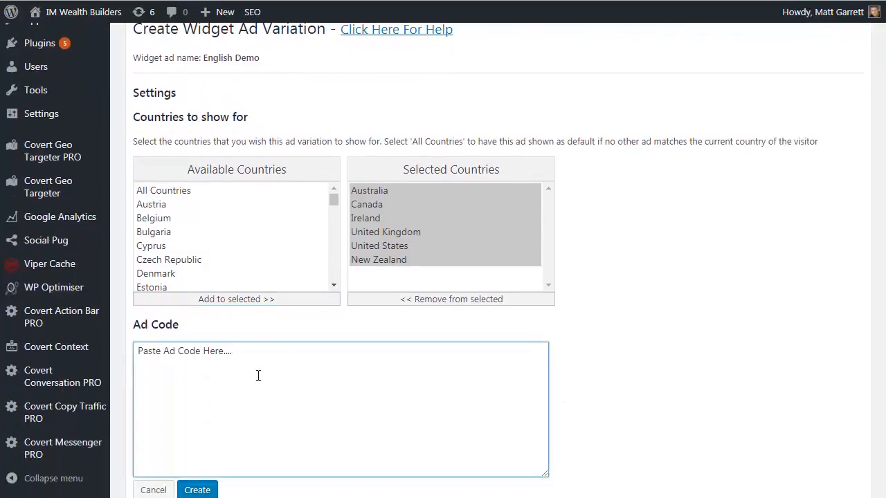
pyautogui.write('<a href="http://covertgeotargeter.com/v2/" target="_blank" rel="noopener">Click HERE</a>To Take Advantage Of The [imwb_cgt_countryCode] 24 Hour Special Offer Today!')
pyautogui.moveTo(233, 351); pyautogui.dragTo(132, 351)
pyautogui.press('BackSpace')
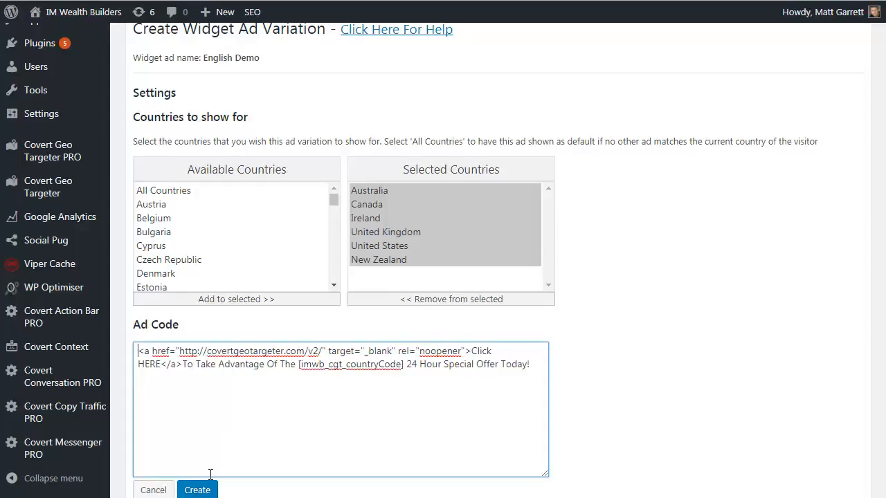
pyautogui.scroll(-1, 210, 474)
pyautogui.click(200, 437)
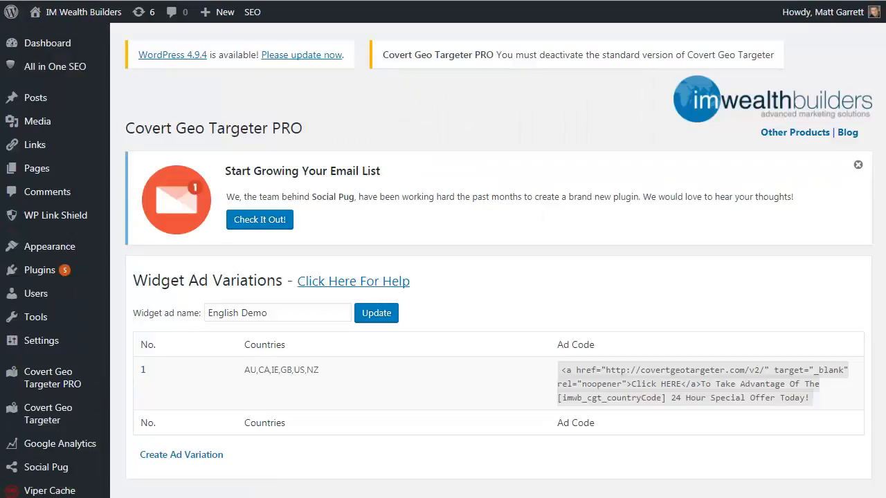
# Start a second ad variation for English Demo and add Germany to its selected countries
pyautogui.moveTo(266, 384)
pyautogui.click(184, 456)
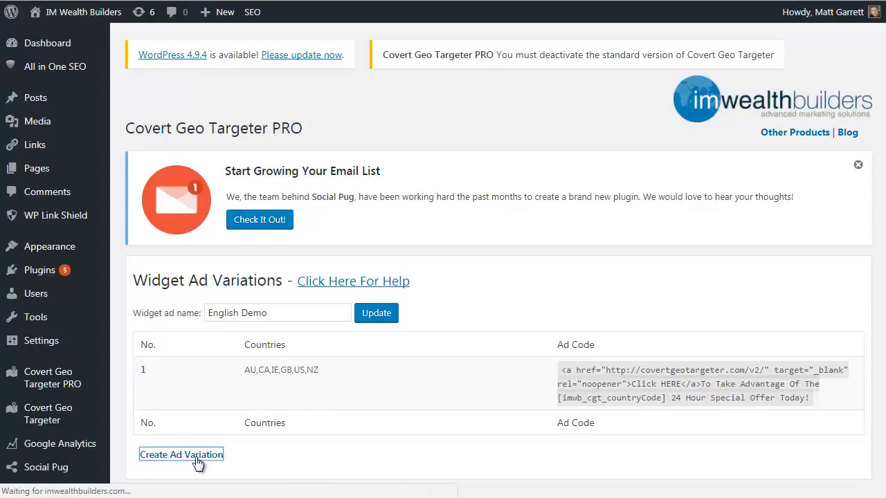
pyautogui.scroll(-2, 318, 376)
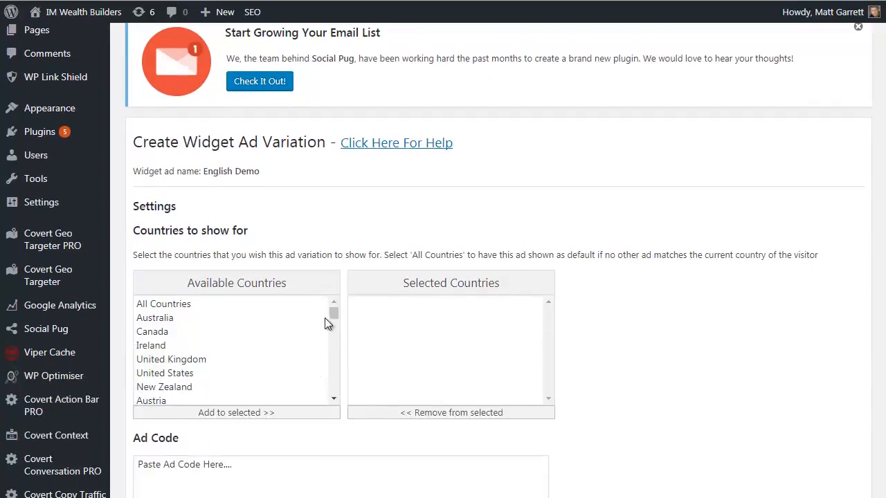
pyautogui.moveTo(332, 314); pyautogui.dragTo(334, 318)
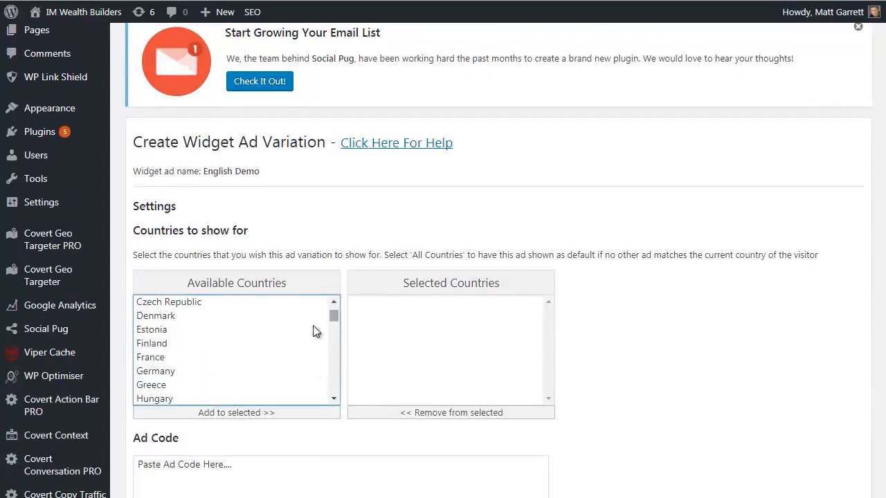
pyautogui.click(166, 371)
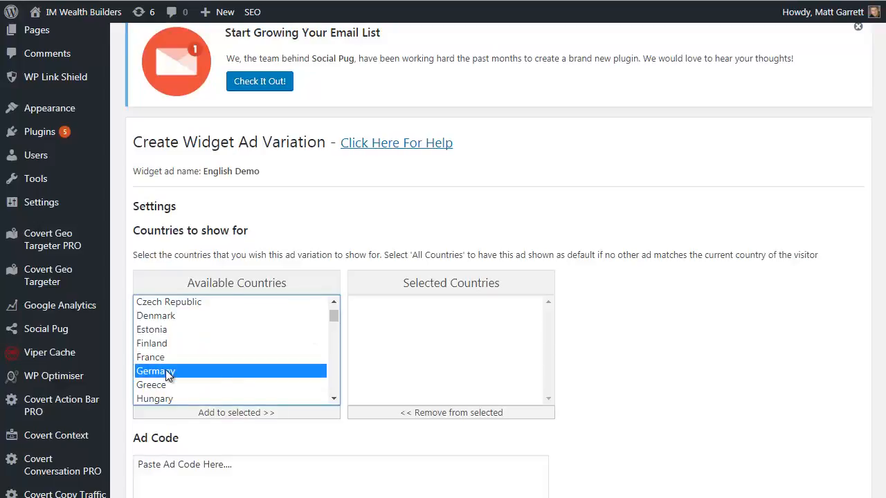
pyautogui.click(256, 416)
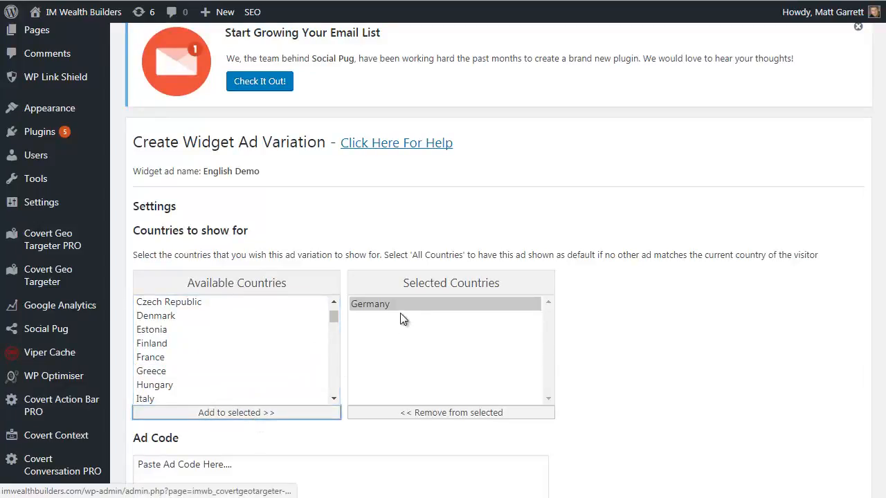
pyautogui.click(321, 466)
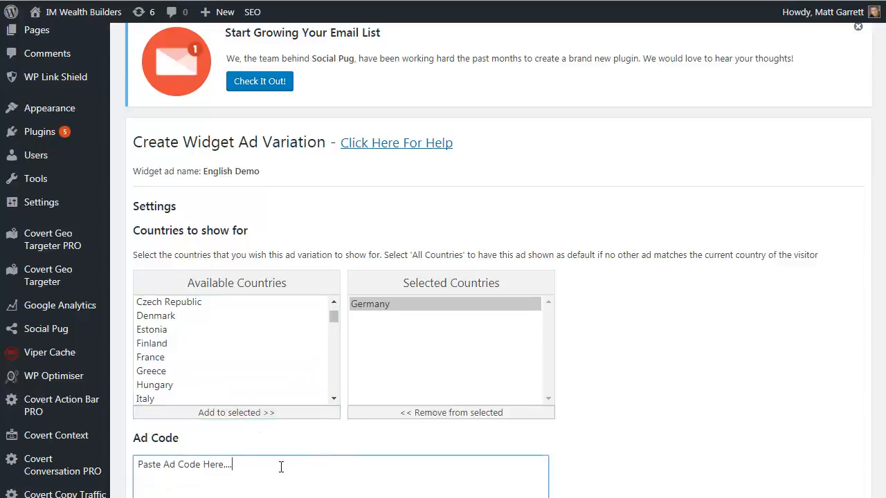
pyautogui.moveTo(301, 465); pyautogui.dragTo(126, 469)
pyautogui.scroll(-3, 552, 422)
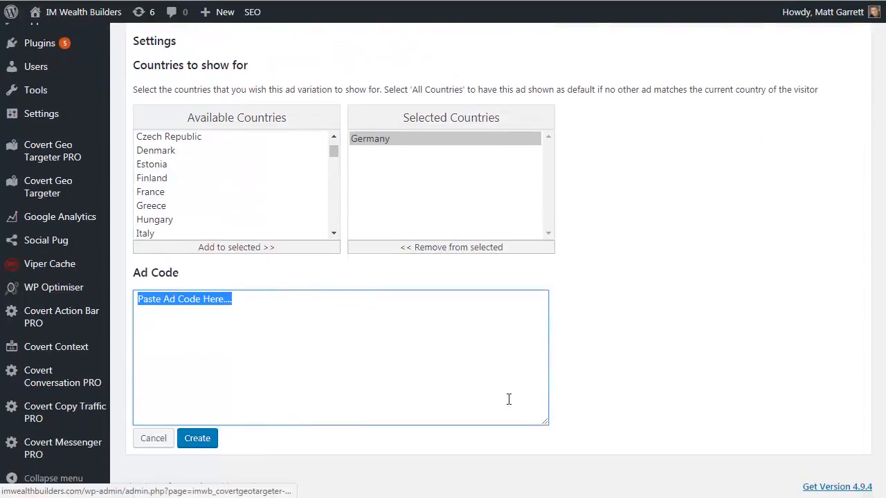
pyautogui.write('<a href="http://covertgeotargeter.com/v2/" target="_blank" rel="noopener">Klick HIER</a>Den Vorteil der [imwb_cgt_countryCode] 24-Stunden-Angebot heute!')
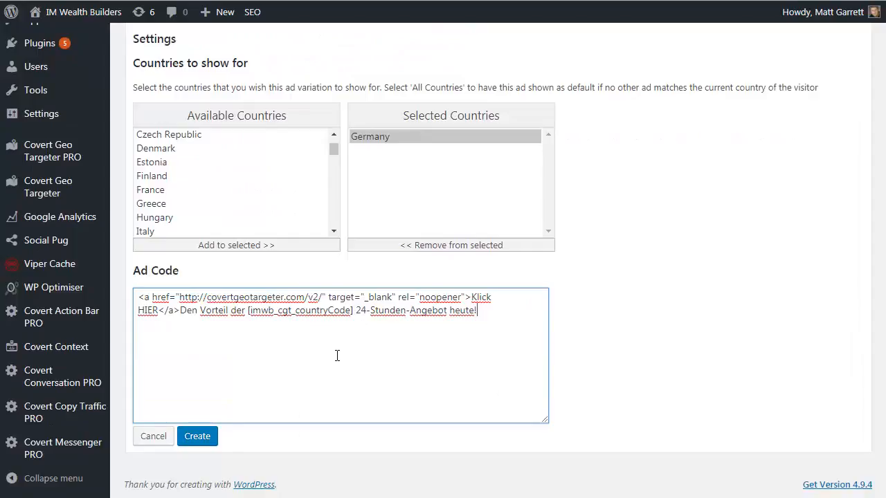
pyautogui.click(200, 438)
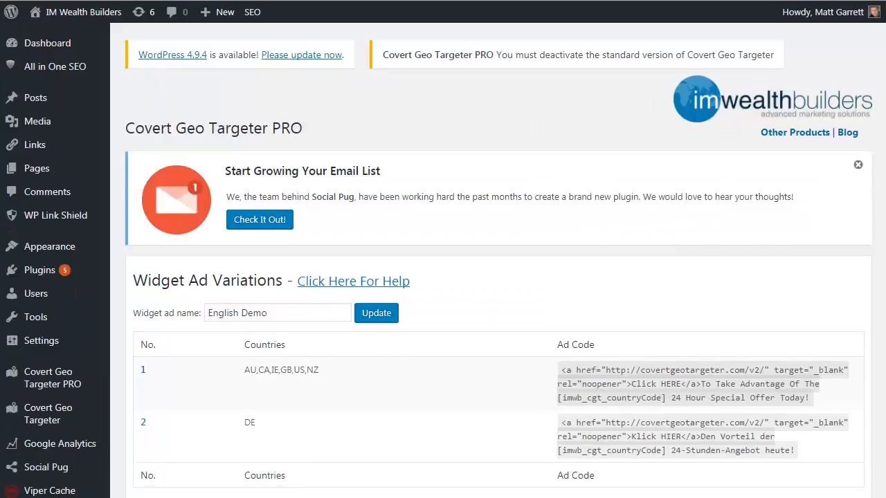
# Start a third ad variation for English Demo and add All Countries to its selected countries as the default
pyautogui.scroll(-3, 881, 334)
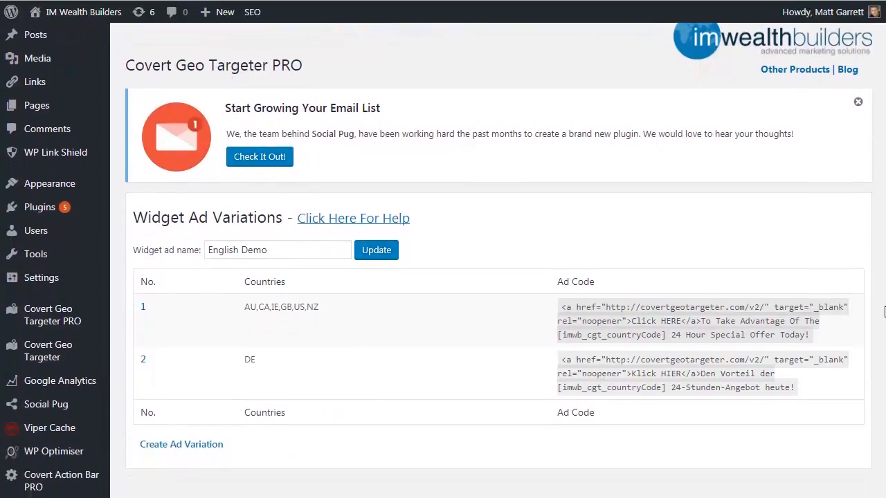
pyautogui.scroll(-1, 881, 334)
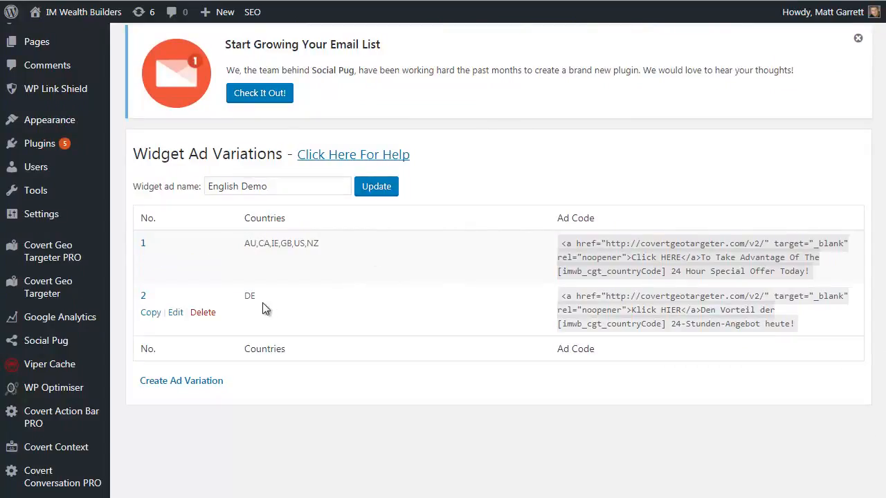
pyautogui.click(207, 387)
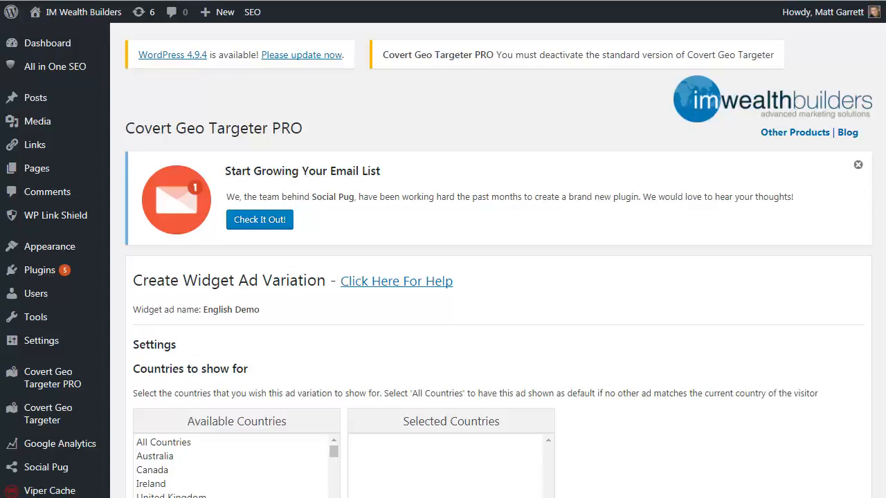
pyautogui.scroll(-2, 882, 346)
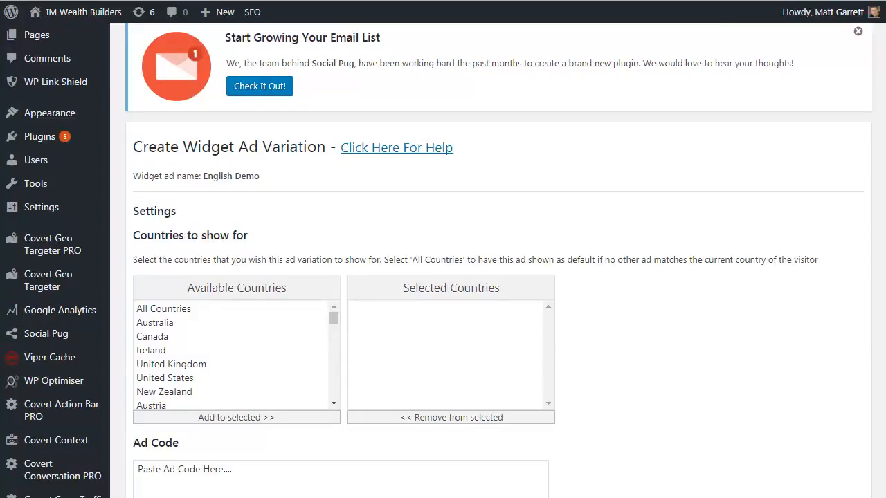
pyautogui.click(168, 312)
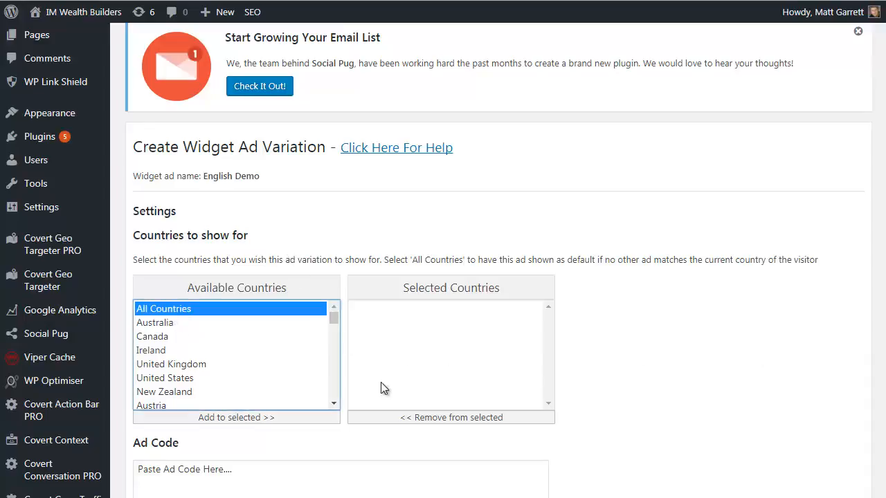
pyautogui.click(282, 417)
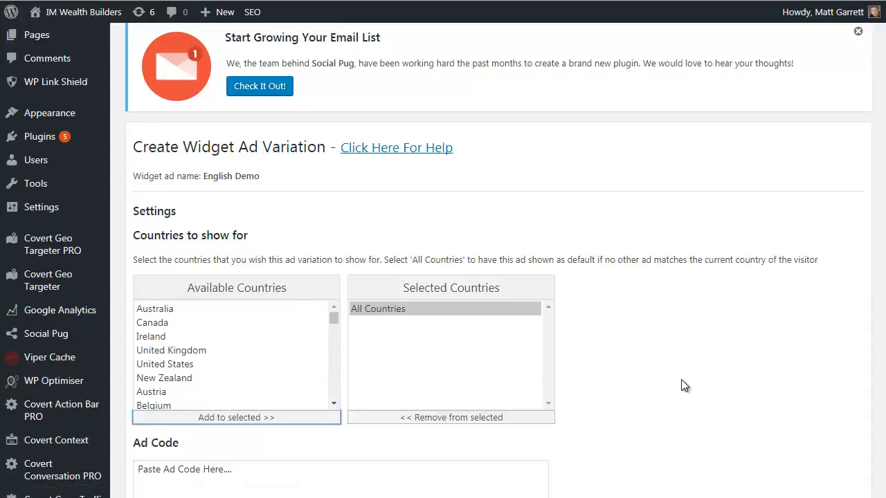
pyautogui.scroll(-3, 628, 383)
pyautogui.click(229, 318)
pyautogui.moveTo(233, 297); pyautogui.dragTo(126, 303)
pyautogui.write('<a href="http://covertgeotargeter.com/v2/" target="_blank" rel="noopener">Click HERE</a>To Take Advantage Of The Limiyed Discount Offer Today!')
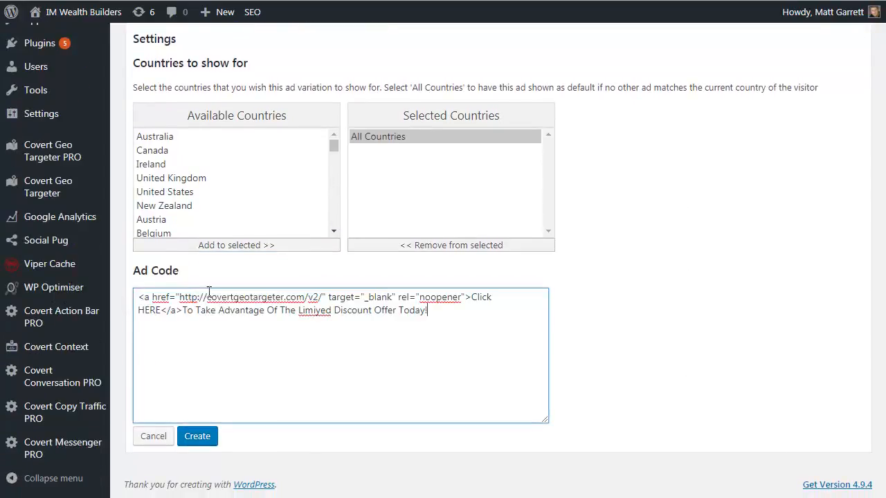
pyautogui.click(198, 437)
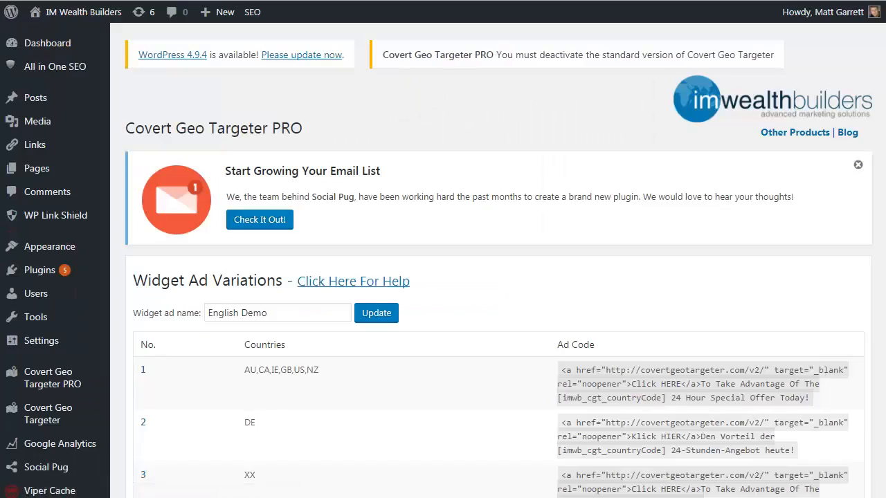
# Look over the English Demo ad variations and open the site's Widgets management page
pyautogui.moveTo(524, 397)
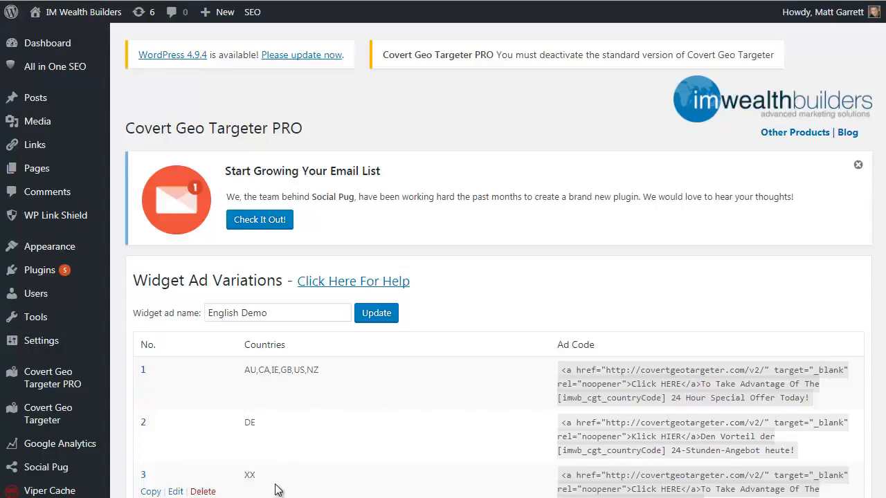
pyautogui.scroll(-1, 883, 360)
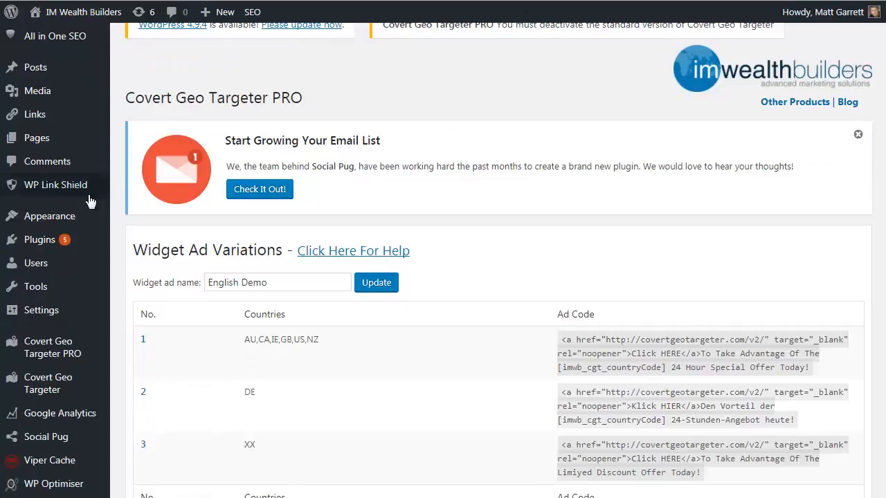
pyautogui.moveTo(104, 216)
pyautogui.click(124, 257)
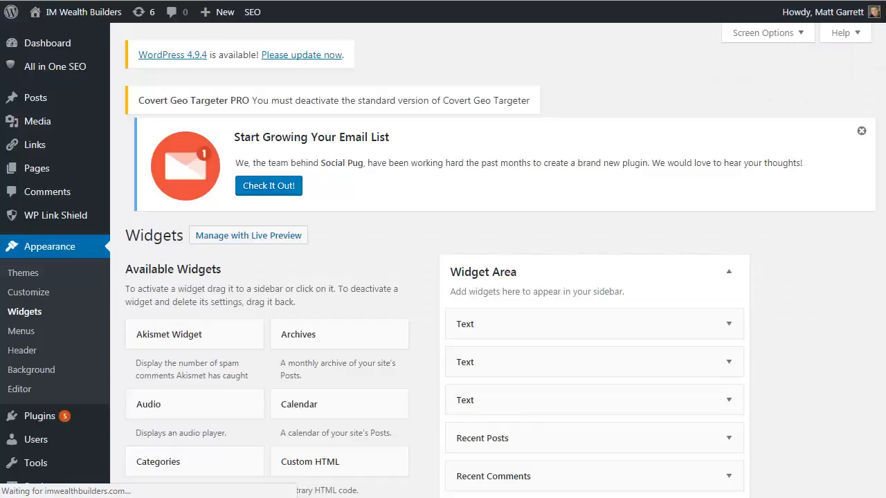
# Add the IMWB CGT Widget at the start of the Widget Area and set it to show the English Demo ad
pyautogui.scroll(-3, 875, 164)
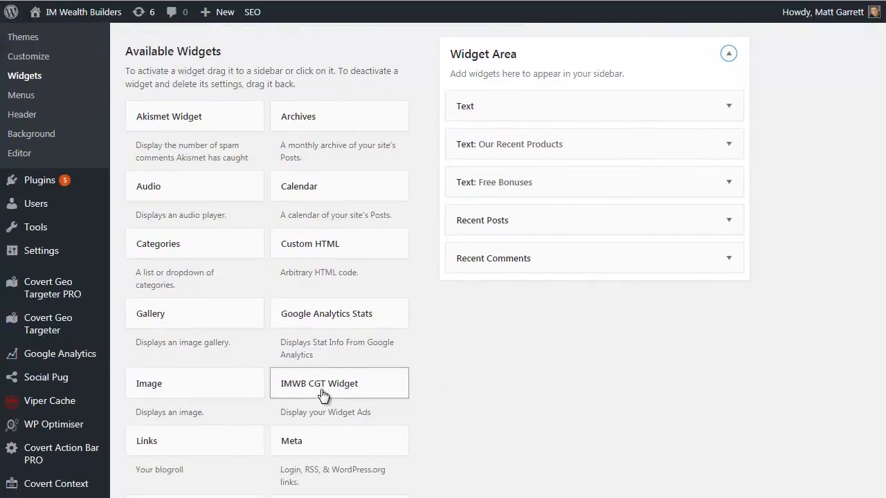
pyautogui.moveTo(322, 393); pyautogui.dragTo(495, 115)
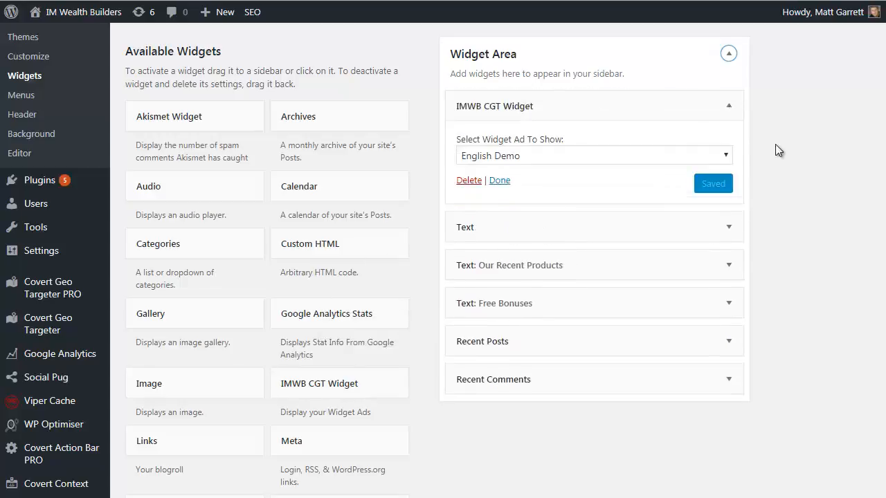
pyautogui.click(725, 158)
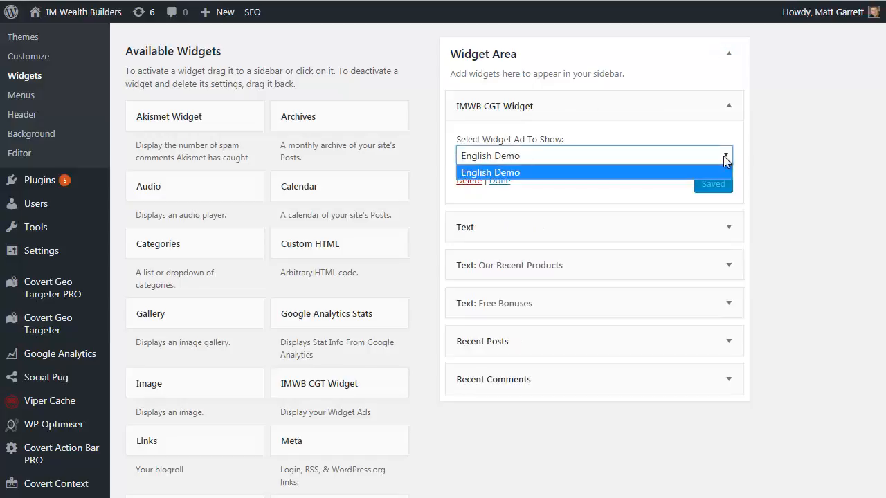
pyautogui.click(537, 176)
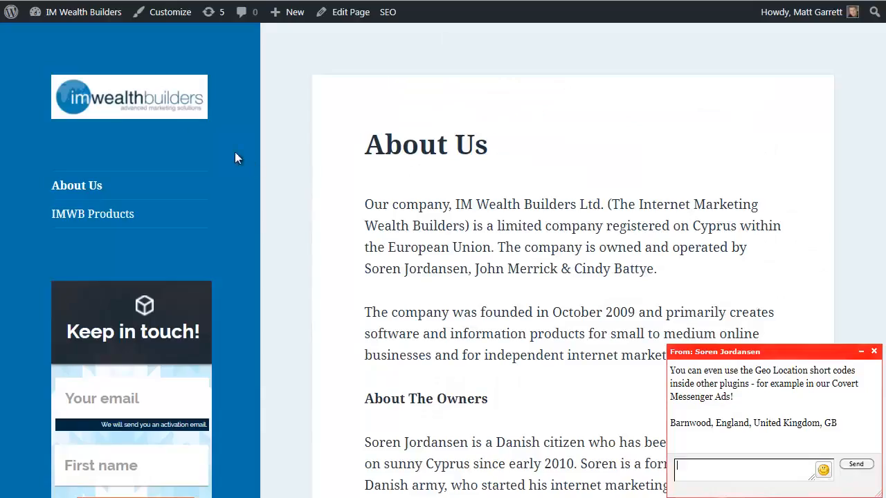
# Switch to the browser's extensions page, enable the ZenMate VPN extension and open its options
pyautogui.click(34, 8)
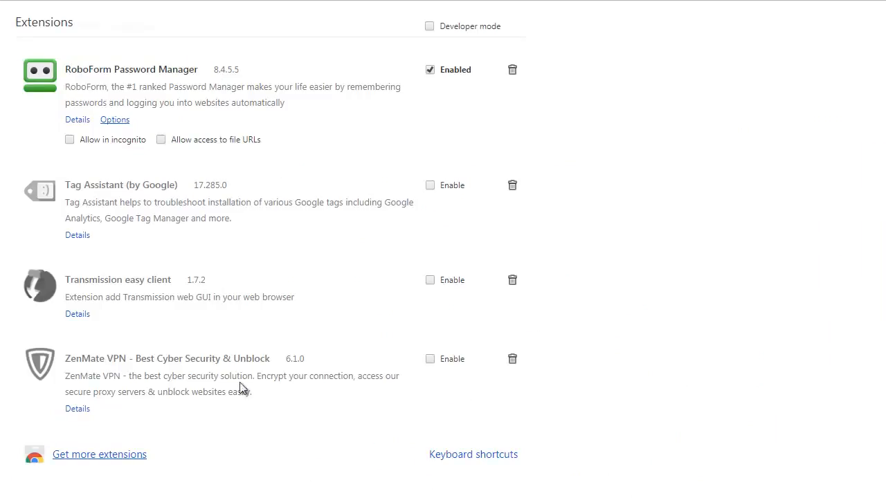
pyautogui.click(430, 359)
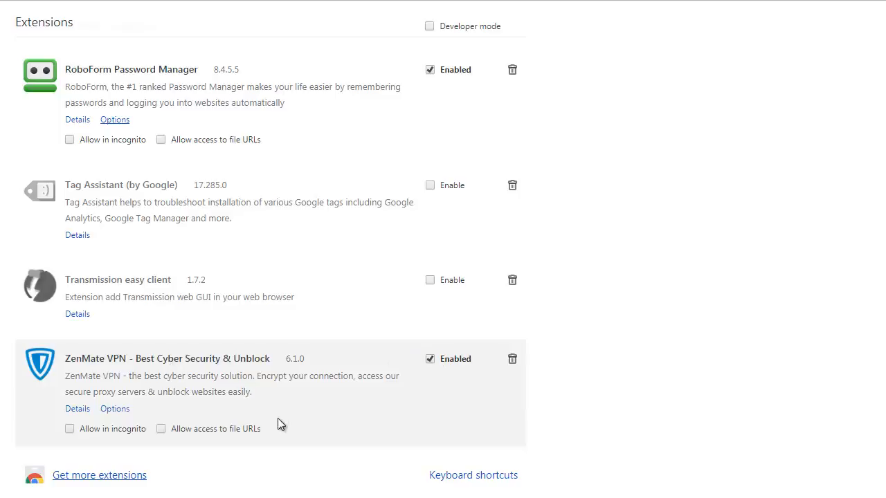
pyautogui.click(115, 409)
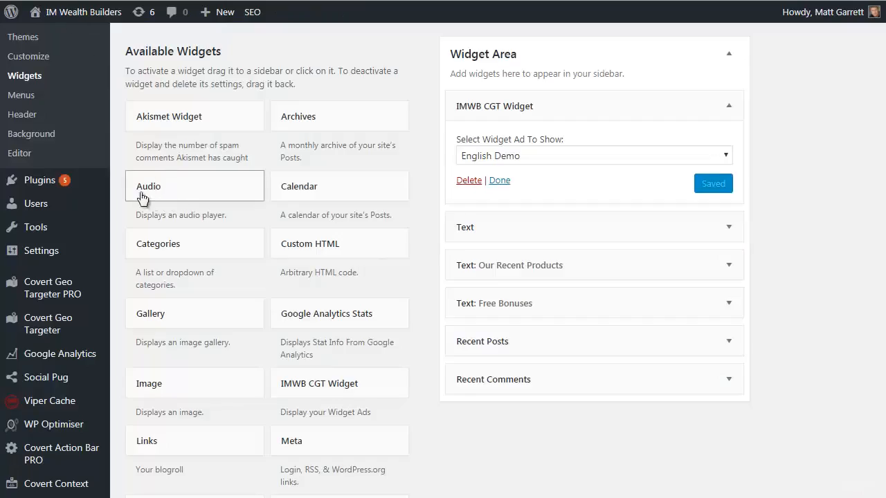
# Return to the WordPress admin and start a new Covert Geo Targeter PRO Post/Page ad with automatic insertion enabled
pyautogui.moveTo(56, 291)
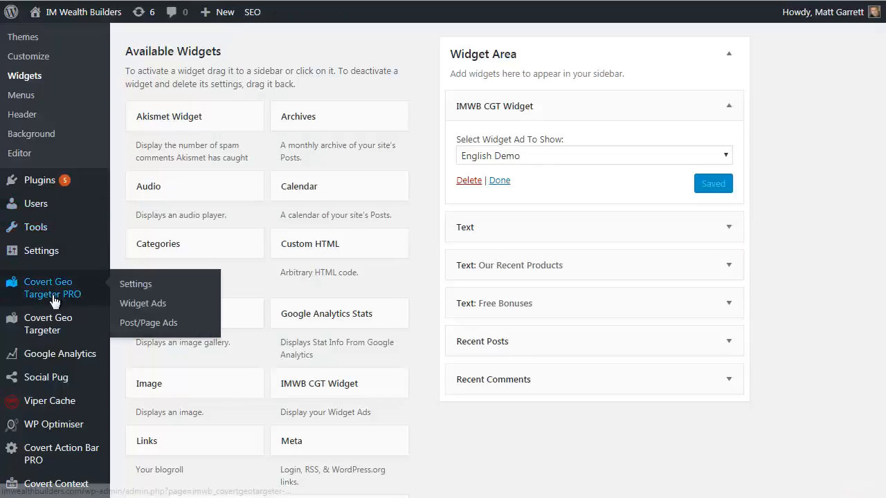
pyautogui.click(134, 325)
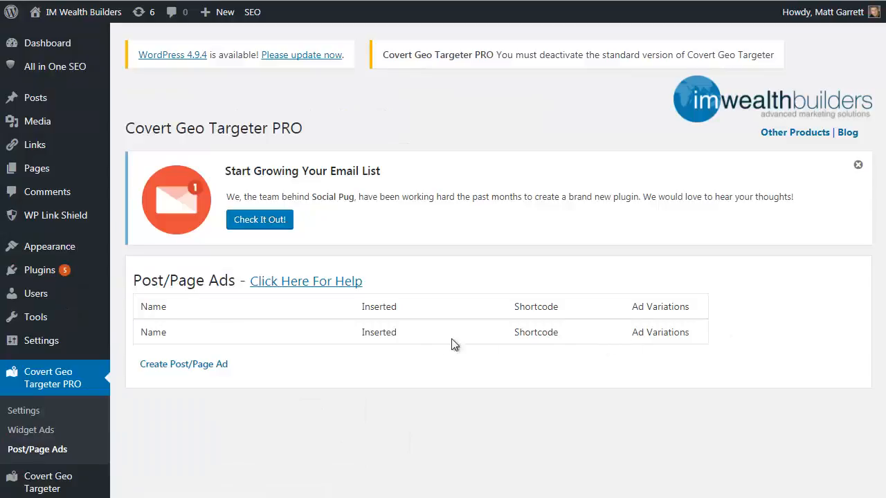
pyautogui.click(191, 367)
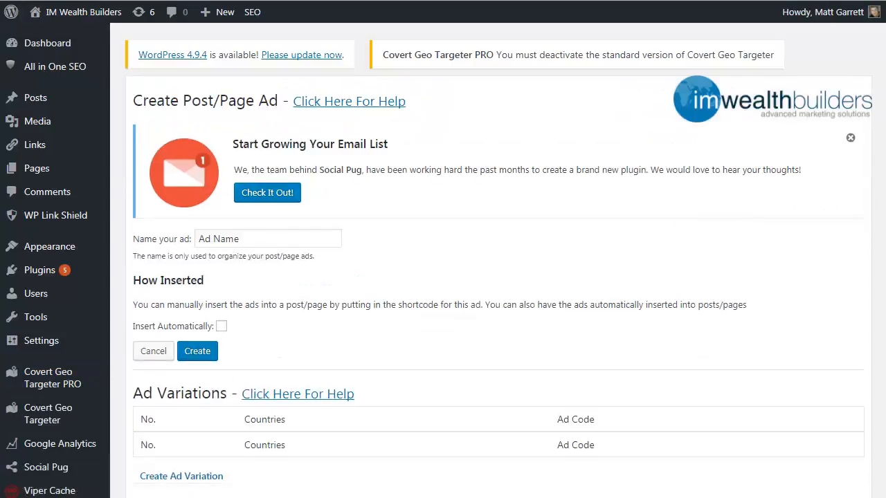
pyautogui.scroll(-2, 498, 277)
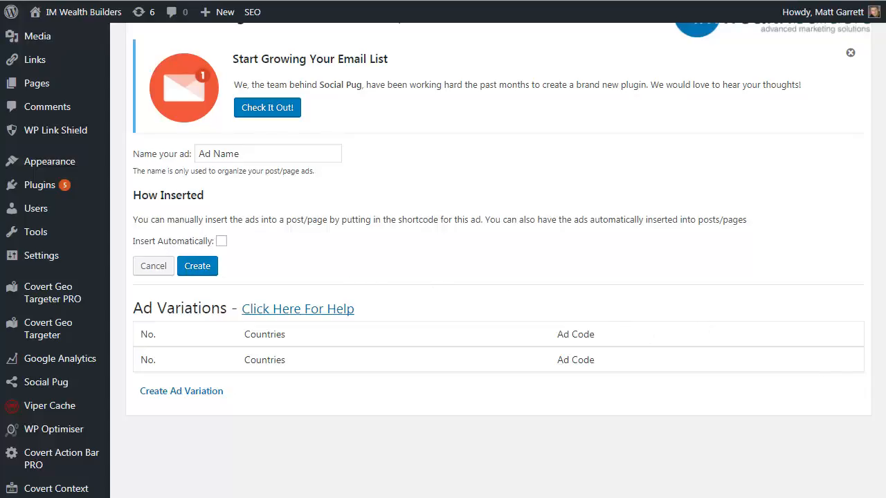
pyautogui.click(221, 241)
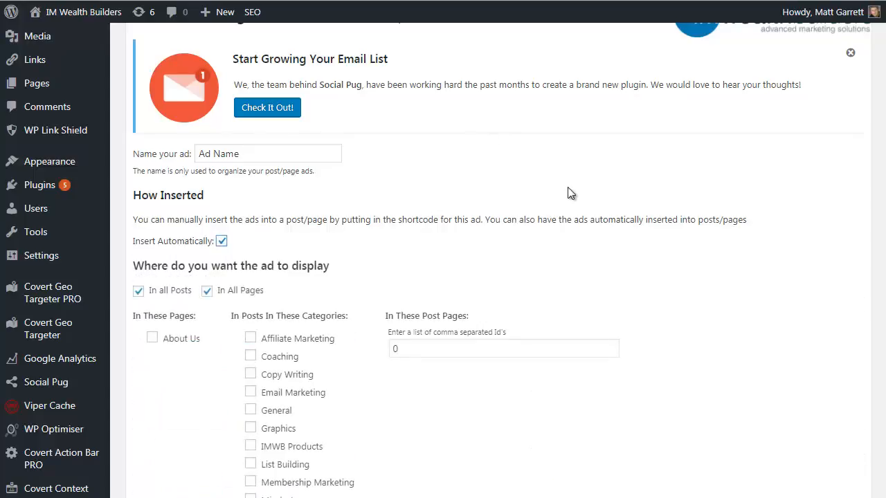
# Review the ad's placement options, include the About Us page and turn off display in all posts
pyautogui.scroll(-1, 563, 218)
pyautogui.scroll(-3, 562, 221)
pyautogui.scroll(-1, 561, 221)
pyautogui.scroll(-1, 562, 222)
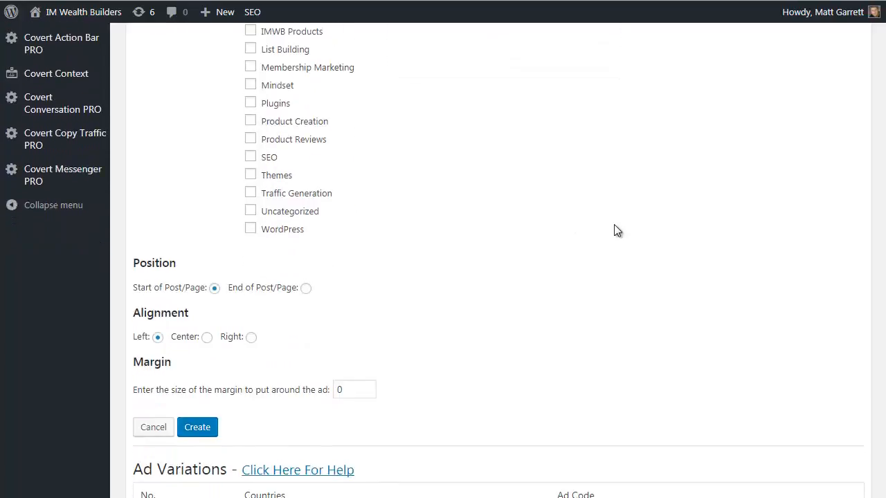
pyautogui.scroll(4, 614, 224)
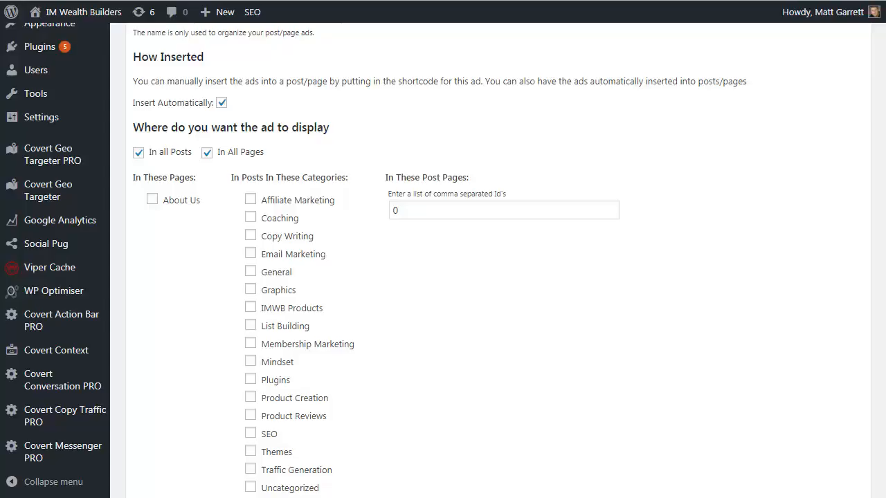
pyautogui.scroll(-1, 498, 261)
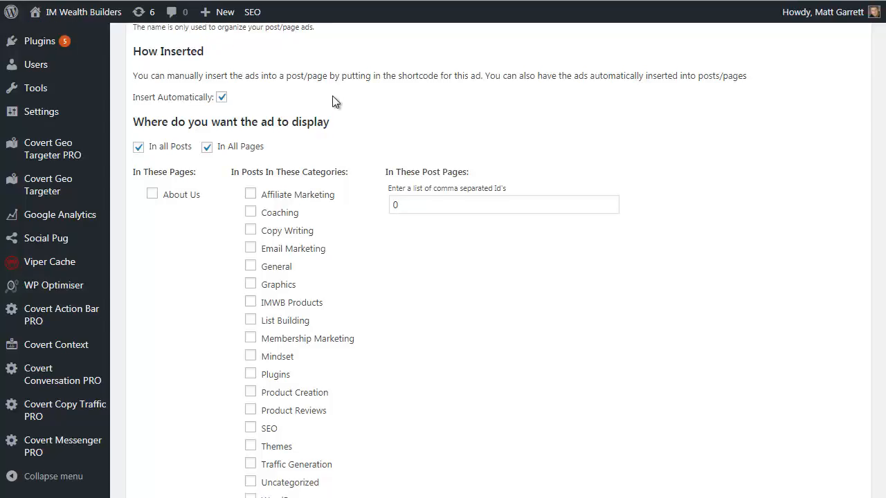
pyautogui.click(151, 197)
pyautogui.click(138, 147)
# Name the Post/Page ad "Main Product Free Shipping Offer"
pyautogui.scroll(1, 325, 135)
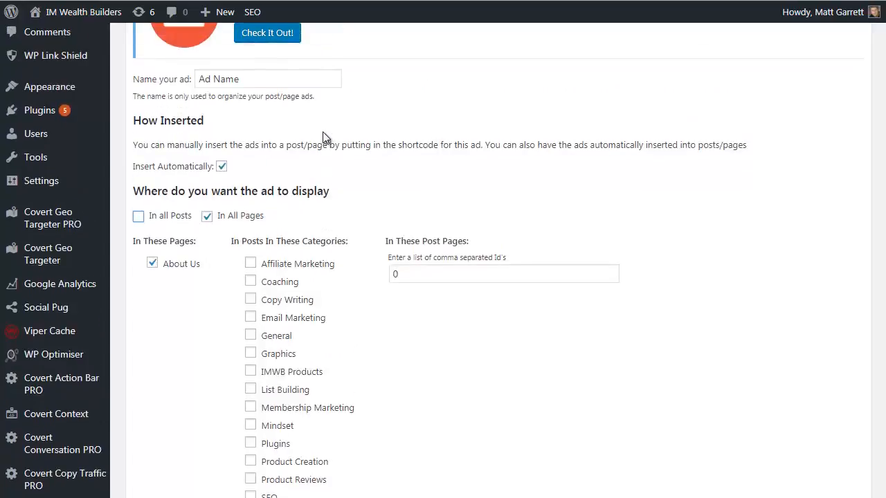
pyautogui.tripleClick(258, 83)
pyautogui.write('Main Product Free Shipping Offer')
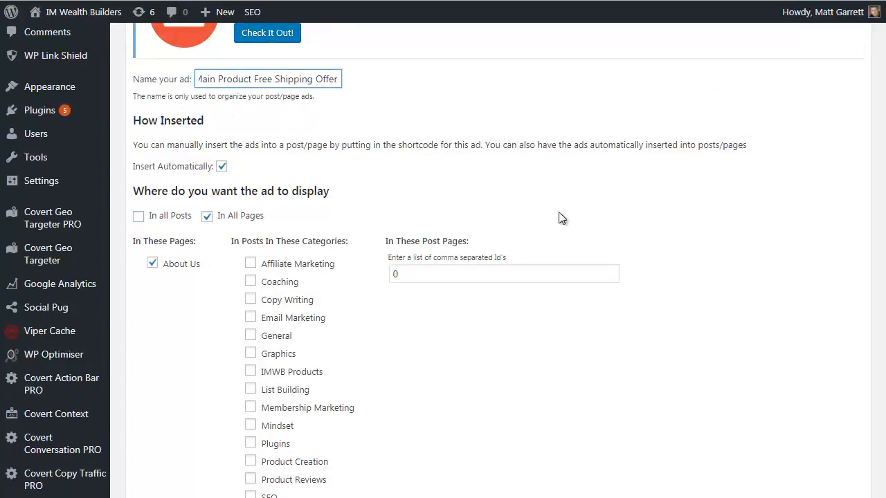
# Set the margin around the ad to 10 and create the Post/Page ad
pyautogui.scroll(-3, 716, 287)
pyautogui.scroll(-2, 639, 260)
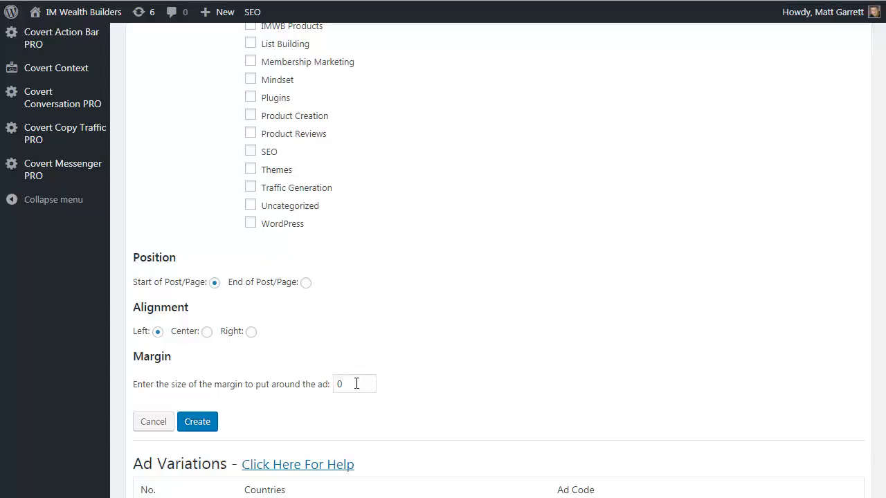
pyautogui.moveTo(356, 384); pyautogui.dragTo(315, 384)
pyautogui.write('10')
pyautogui.click(200, 423)
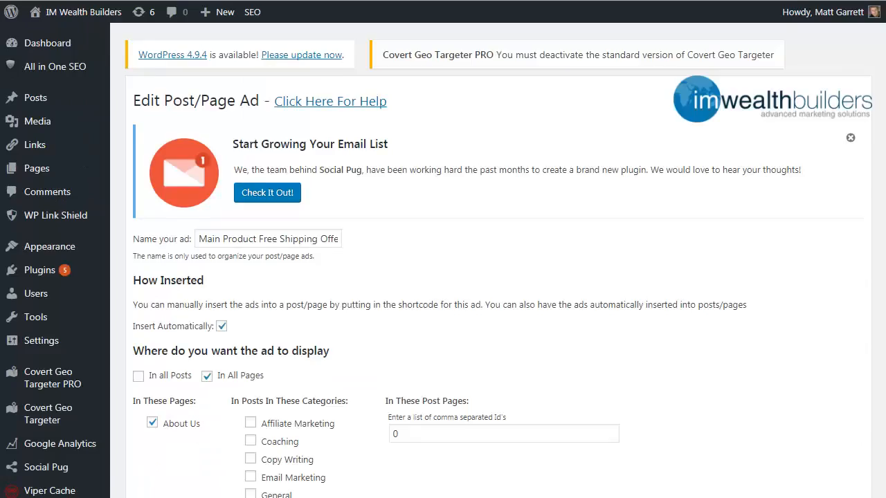
# Start an ad variation for Main Product Free Shipping Offer with a width of 300 and a height of 200
pyautogui.scroll(-8, 876, 238)
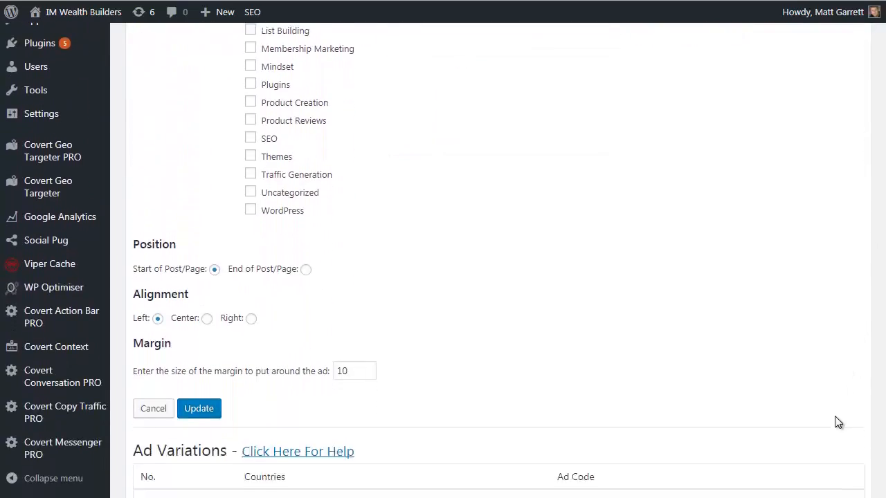
pyautogui.scroll(-2, 834, 442)
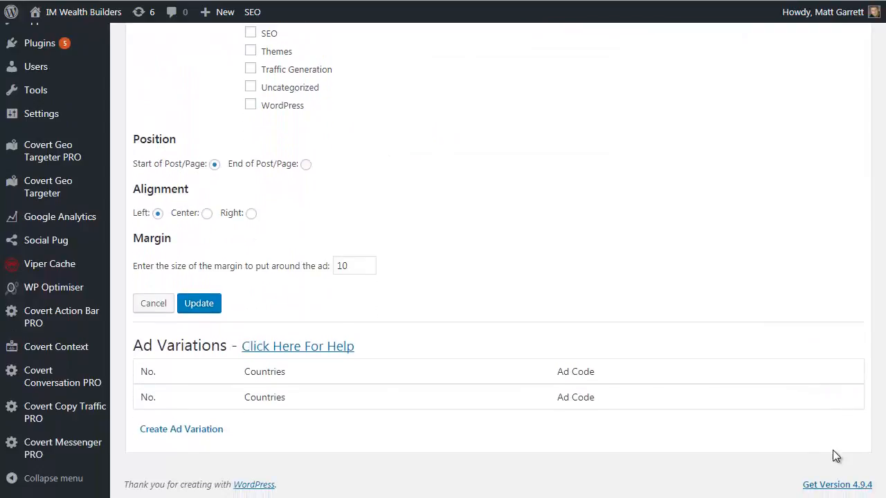
pyautogui.click(209, 431)
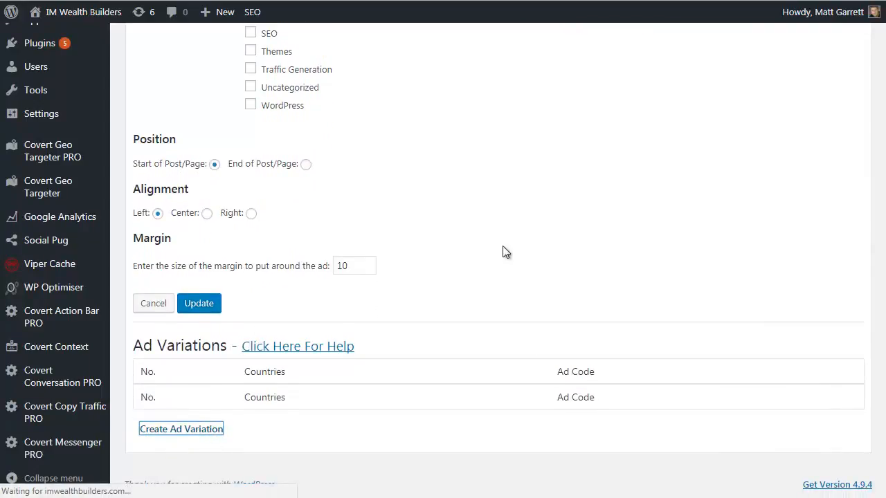
pyautogui.scroll(-3, 572, 365)
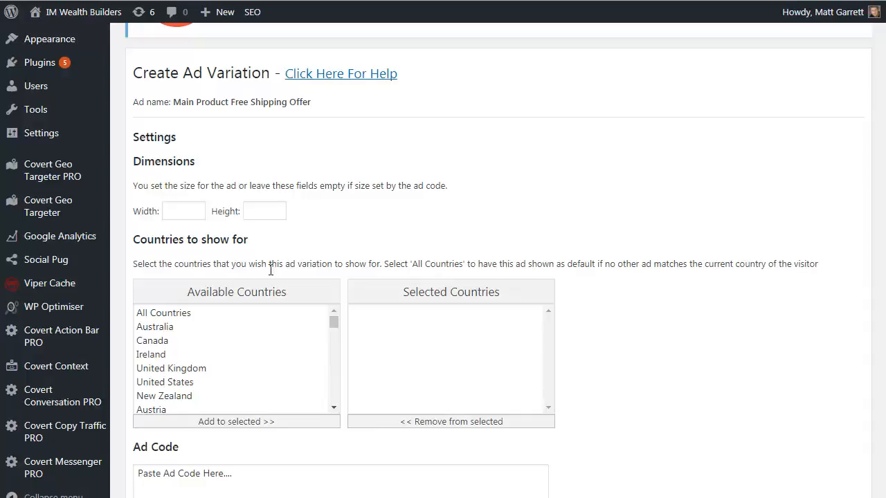
pyautogui.click(182, 214)
pyautogui.write('300')
pyautogui.click(250, 211)
pyautogui.write('200')
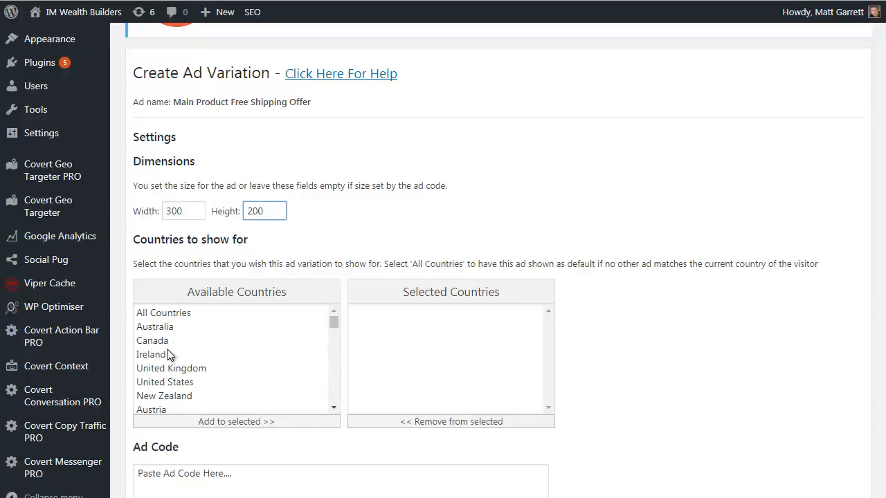
# Add Australia, Canada, Ireland, United Kingdom, United States and New Zealand to the variation's selected countries
pyautogui.click(154, 328)
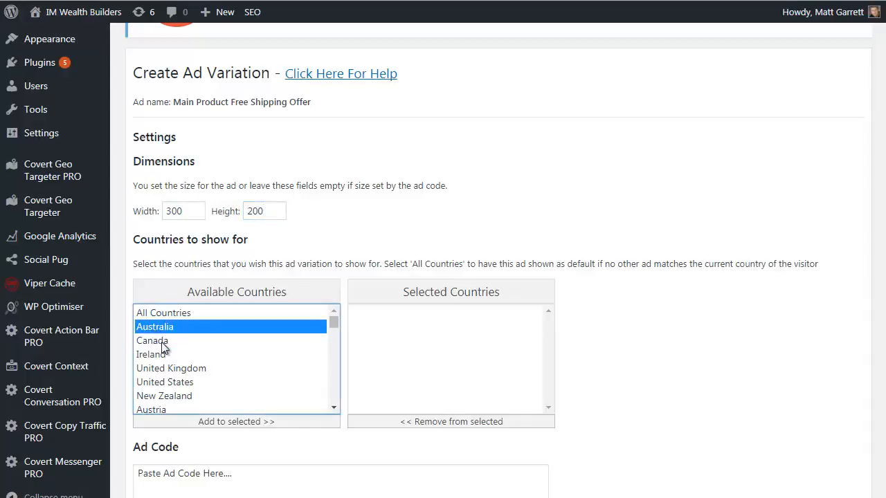
pyautogui.keyDown('ctrl'); pyautogui.click(161, 341); pyautogui.keyUp('ctrl')
pyautogui.keyDown('ctrl'); pyautogui.click(160, 355); pyautogui.keyUp('ctrl')
pyautogui.keyDown('ctrl'); pyautogui.click(174, 368); pyautogui.keyUp('ctrl')
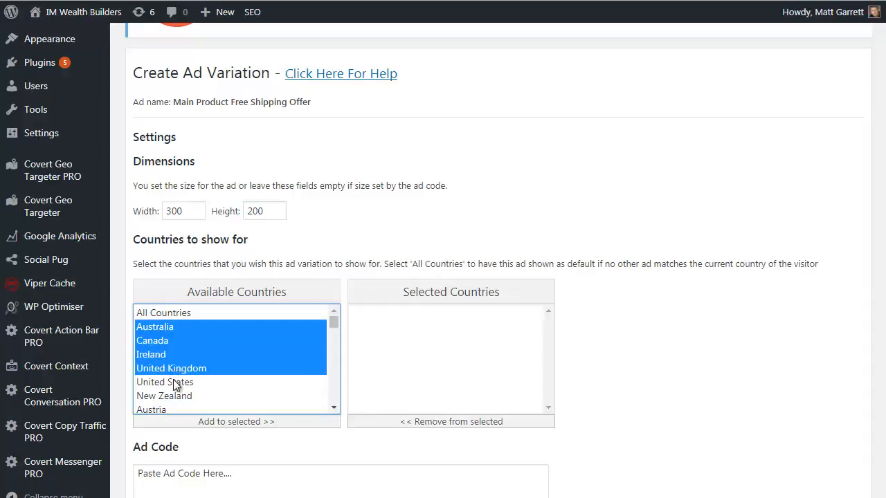
pyautogui.keyDown('ctrl'); pyautogui.click(173, 383); pyautogui.keyUp('ctrl')
pyautogui.keyDown('ctrl'); pyautogui.click(174, 398); pyautogui.keyUp('ctrl')
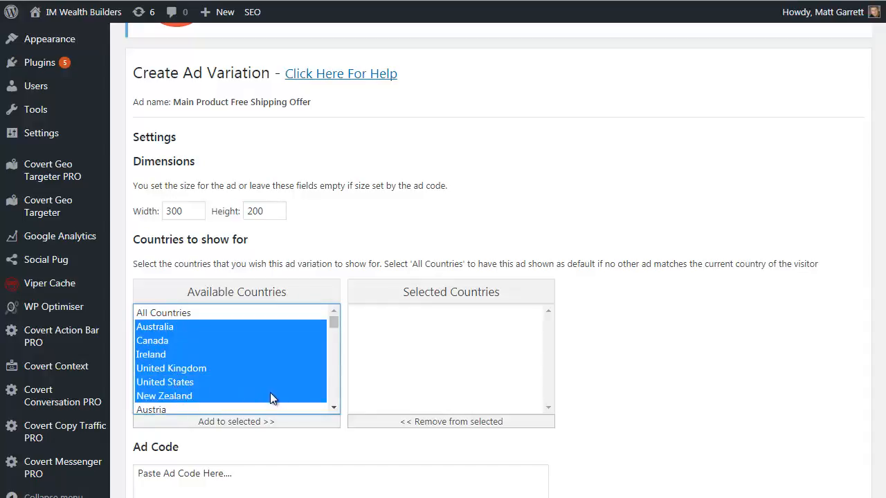
pyautogui.click(299, 422)
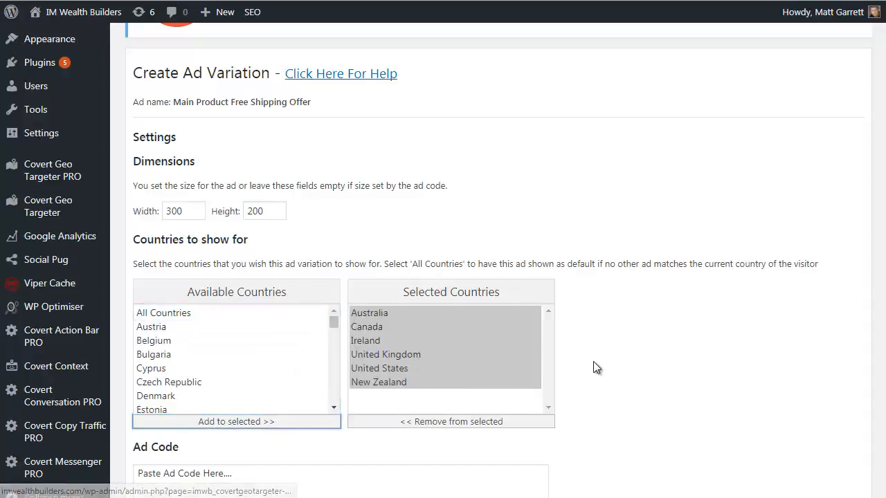
# Replace the placeholder ad code with "Get Free Shipping to [imwb_cgt_regionName] for the Next 24 Hours Only!" and create the variation
pyautogui.scroll(-3, 593, 366)
pyautogui.tripleClick(281, 312)
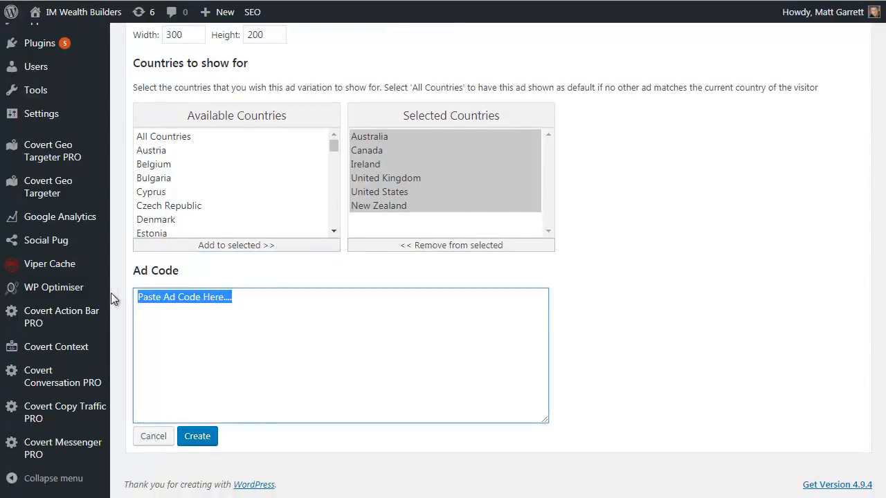
pyautogui.write('Get Free Shipping to [imwb_cgt_regionName] for the Next 24 Hours Only!')
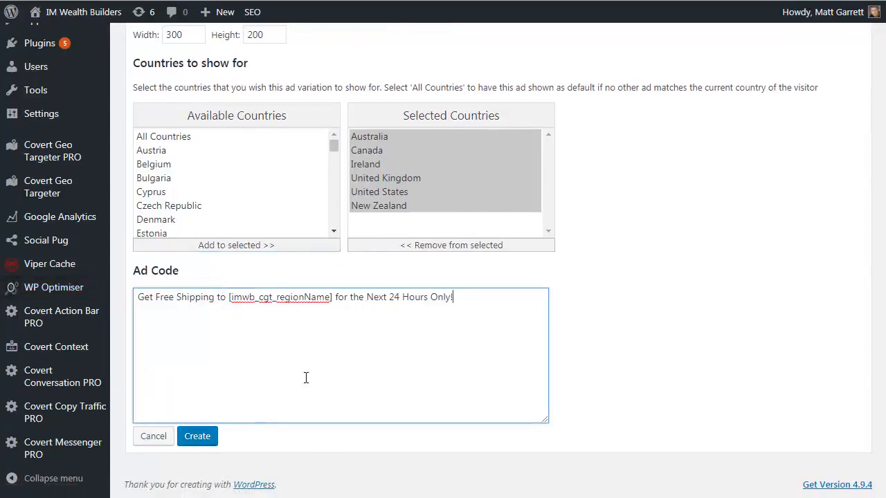
pyautogui.click(202, 442)
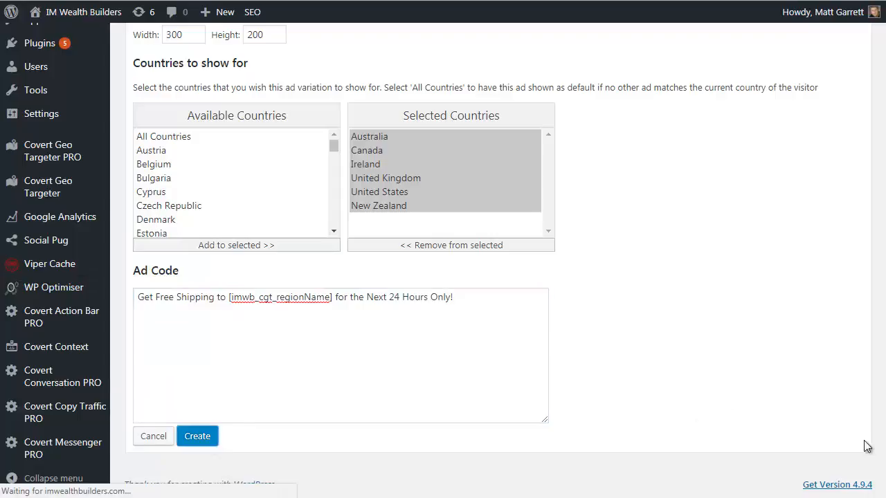
# Start a second ad variation for Main Product Free Shipping Offer, setting its width to 300 and height to 200
pyautogui.scroll(-8, 676, 368)
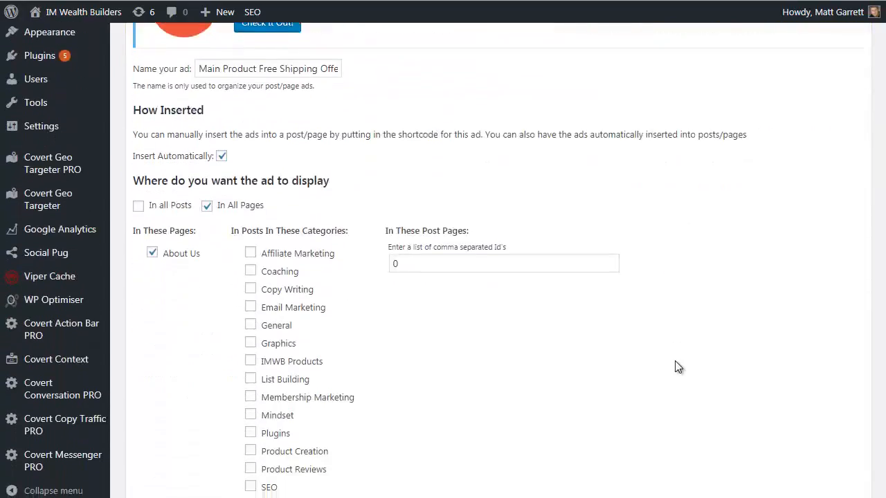
pyautogui.scroll(-2, 675, 361)
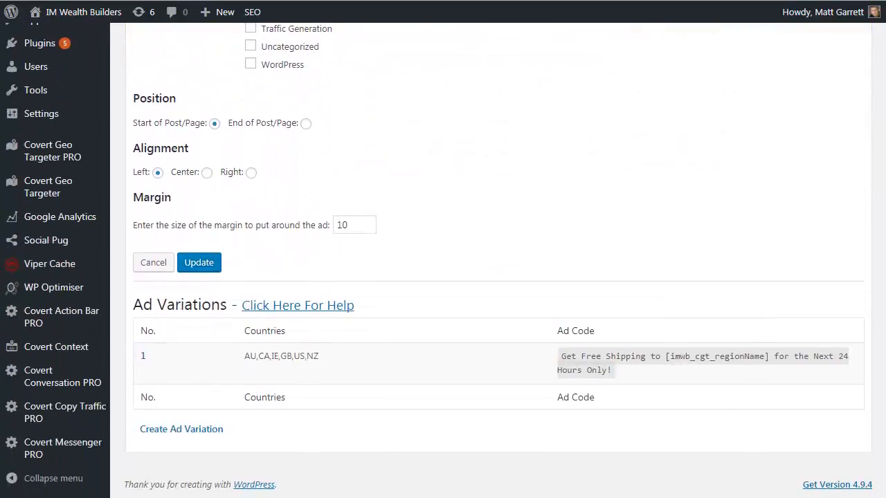
pyautogui.click(196, 431)
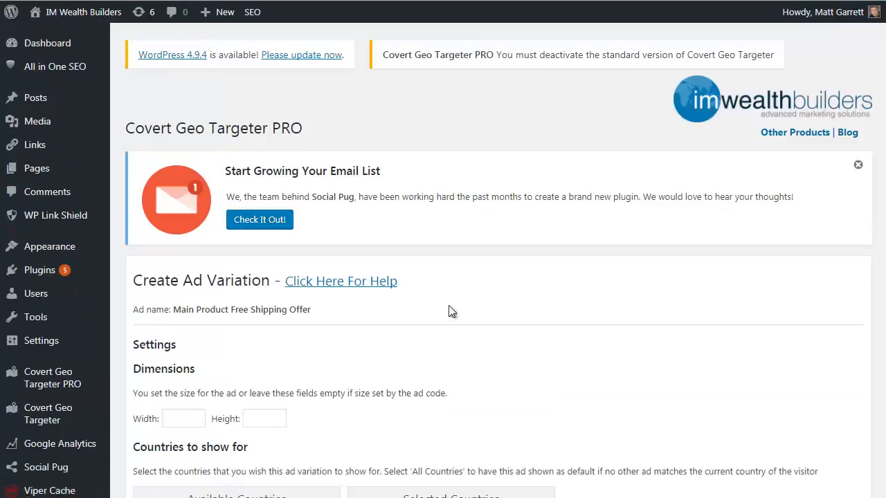
pyautogui.scroll(-2, 415, 312)
pyautogui.click(196, 282)
pyautogui.write('300')
pyautogui.click(251, 277)
pyautogui.write('200')
pyautogui.scroll(-5, 318, 267)
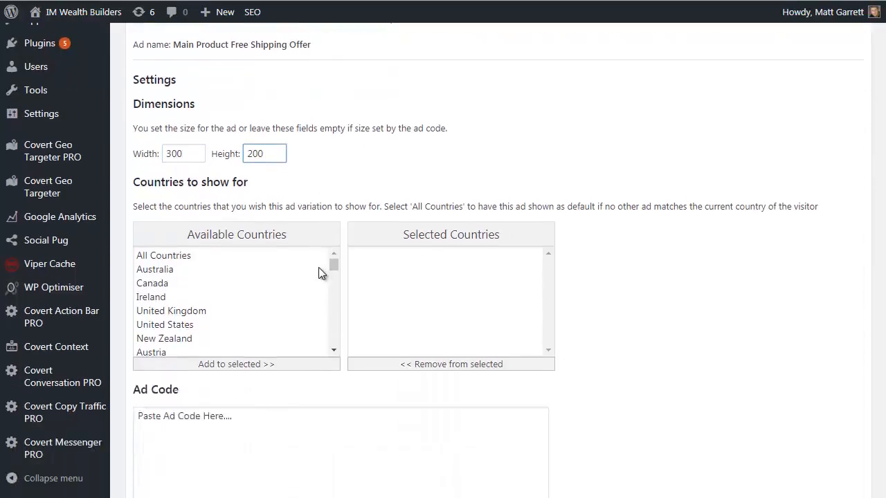
# Add Germany to the second variation's selected countries
pyautogui.scroll(-2, 277, 245)
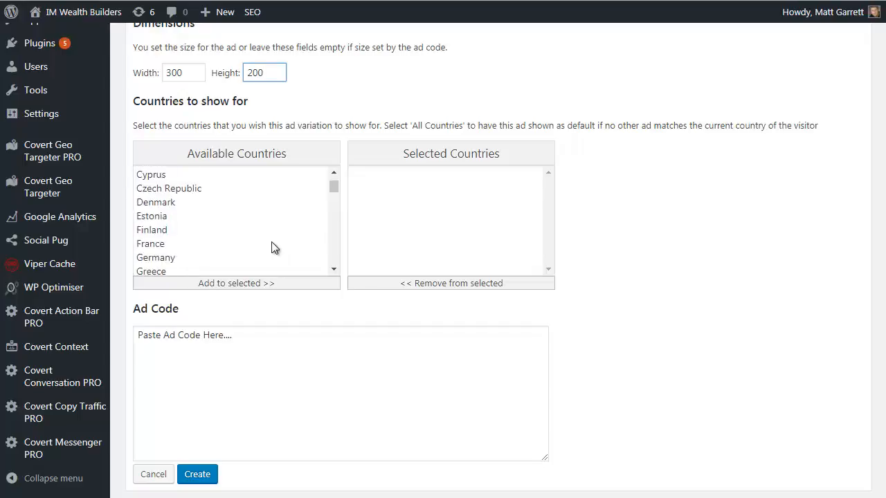
pyautogui.click(159, 259)
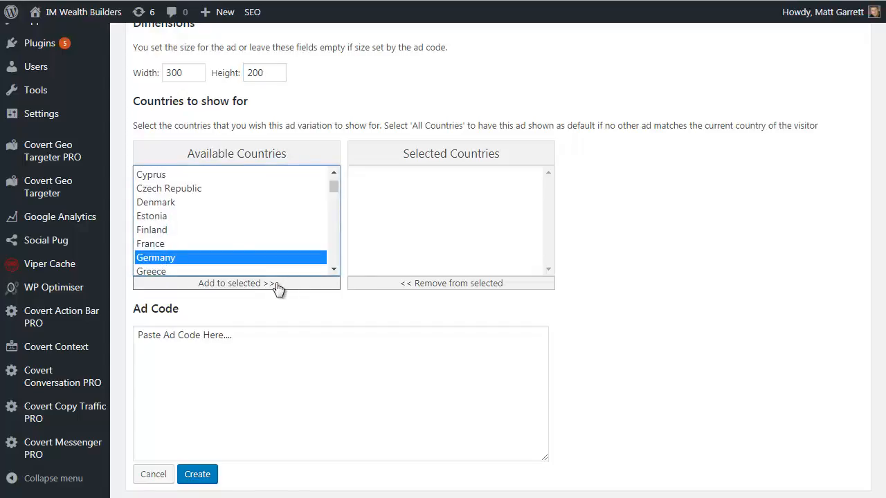
pyautogui.click(298, 285)
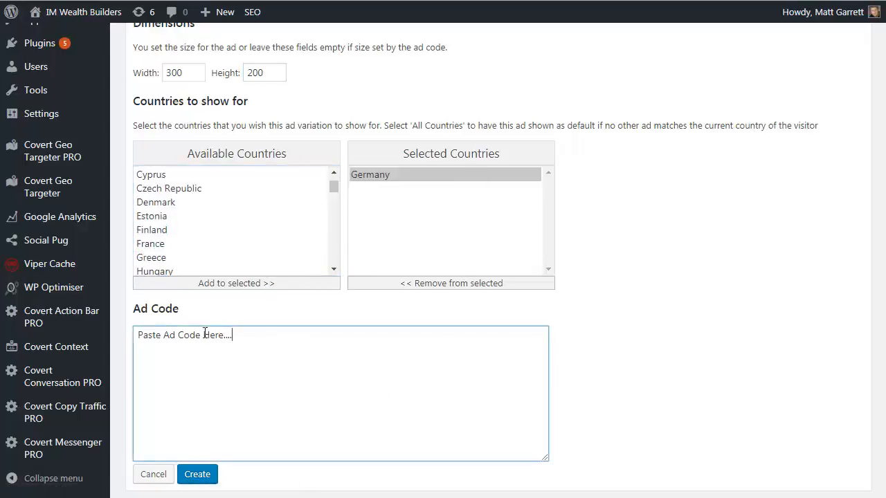
# Replace the placeholder ad code with "Erhalten Sie kostenlosen Versand [imwb_cgt_regionName] für die nächsten 24 Stunden nur!" and create the variation
pyautogui.moveTo(235, 336); pyautogui.dragTo(115, 328)
pyautogui.write('Erhalten Sie kostenlosen Versand [imwb_cgt_regionName] für die nächsten 24 Stunden nur!')
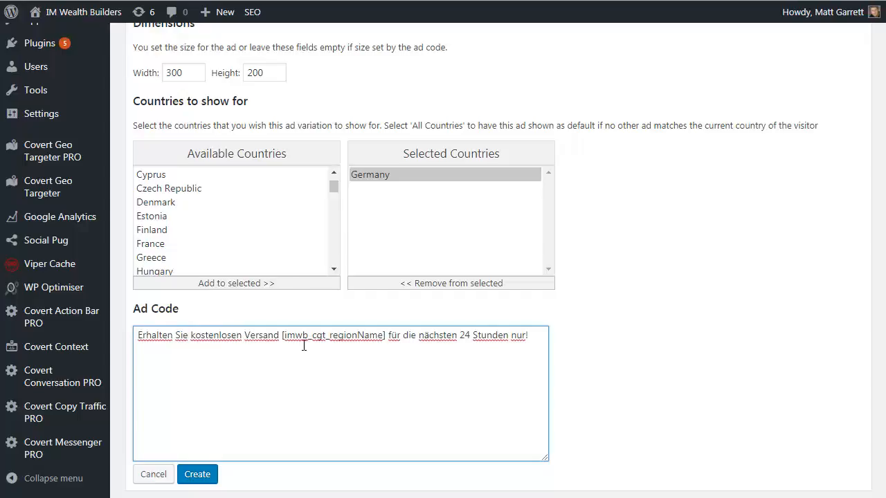
pyautogui.click(196, 477)
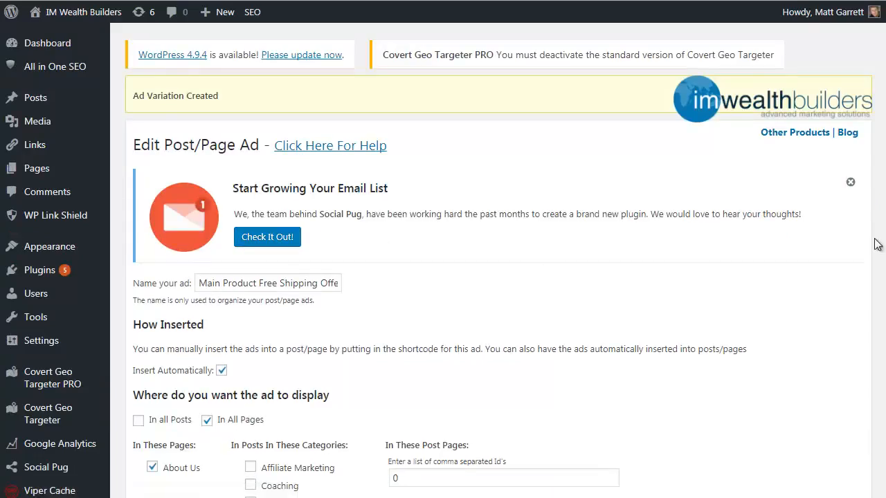
pyautogui.scroll(-8, 874, 421)
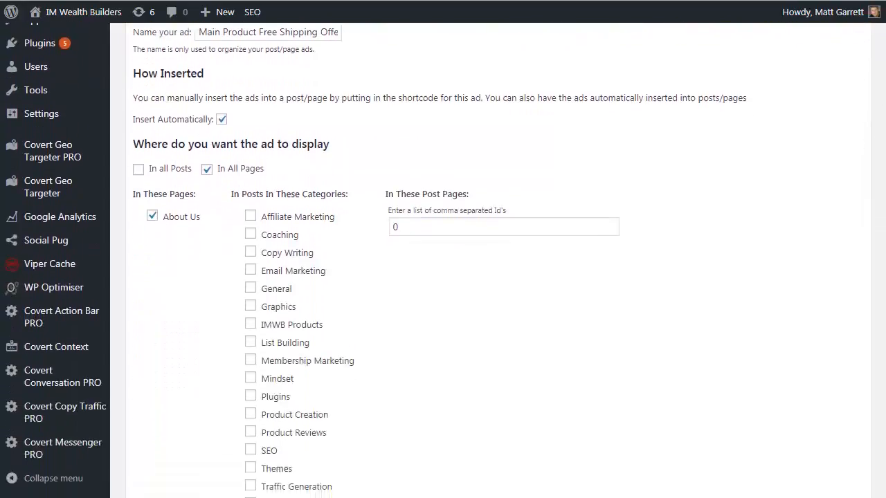
pyautogui.scroll(-2, 873, 421)
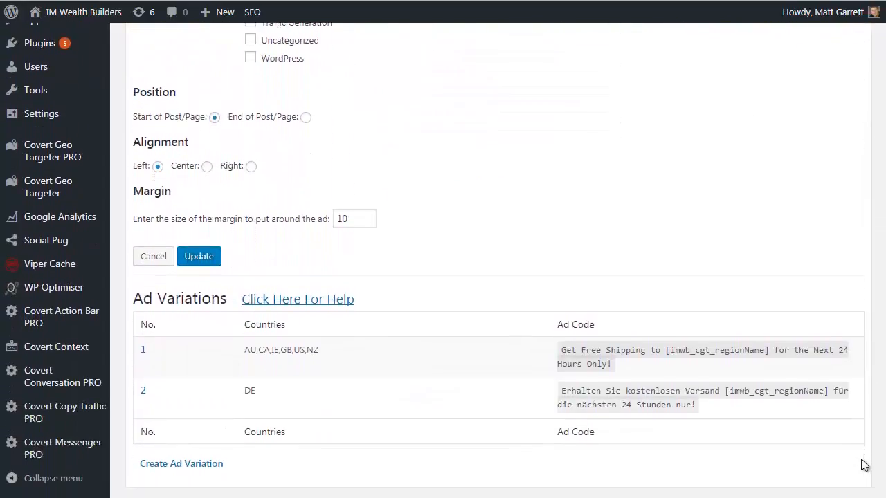
pyautogui.moveTo(230, 360)
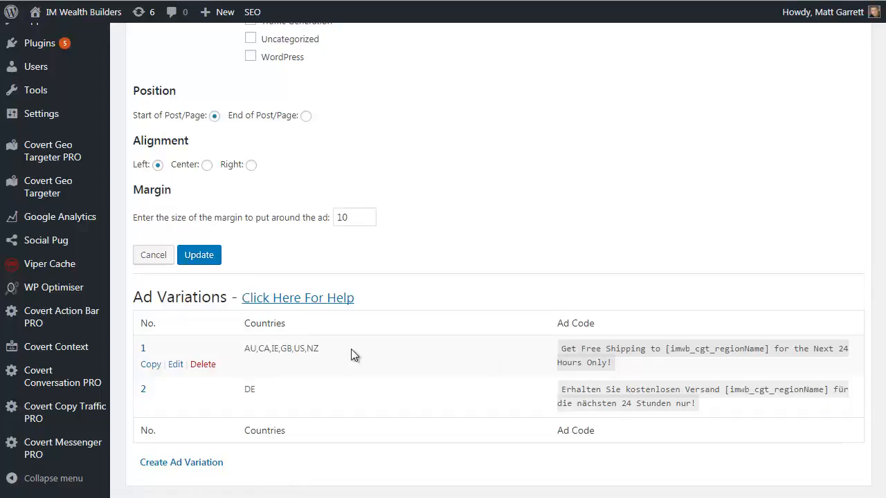
pyautogui.moveTo(278, 392)
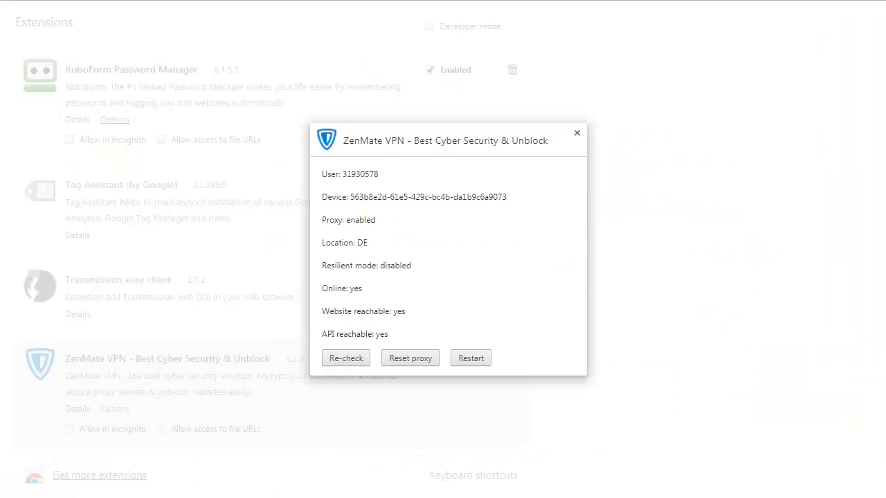
# Close the ZenMate VPN details dialog on Chrome's extensions page and disable the ZenMate VPN extension
pyautogui.click(577, 134)
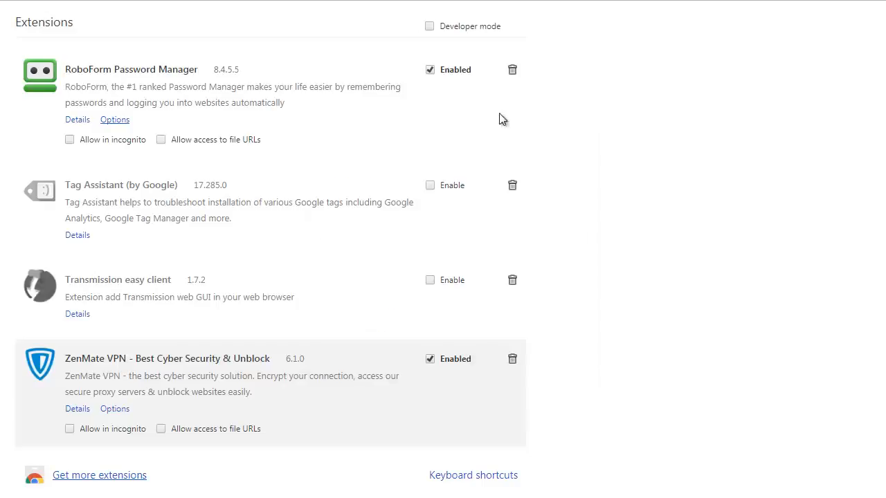
pyautogui.click(430, 359)
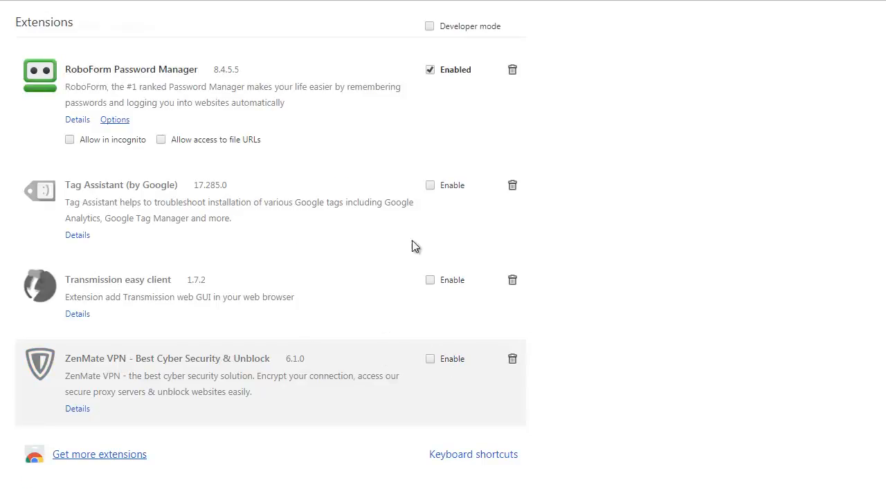